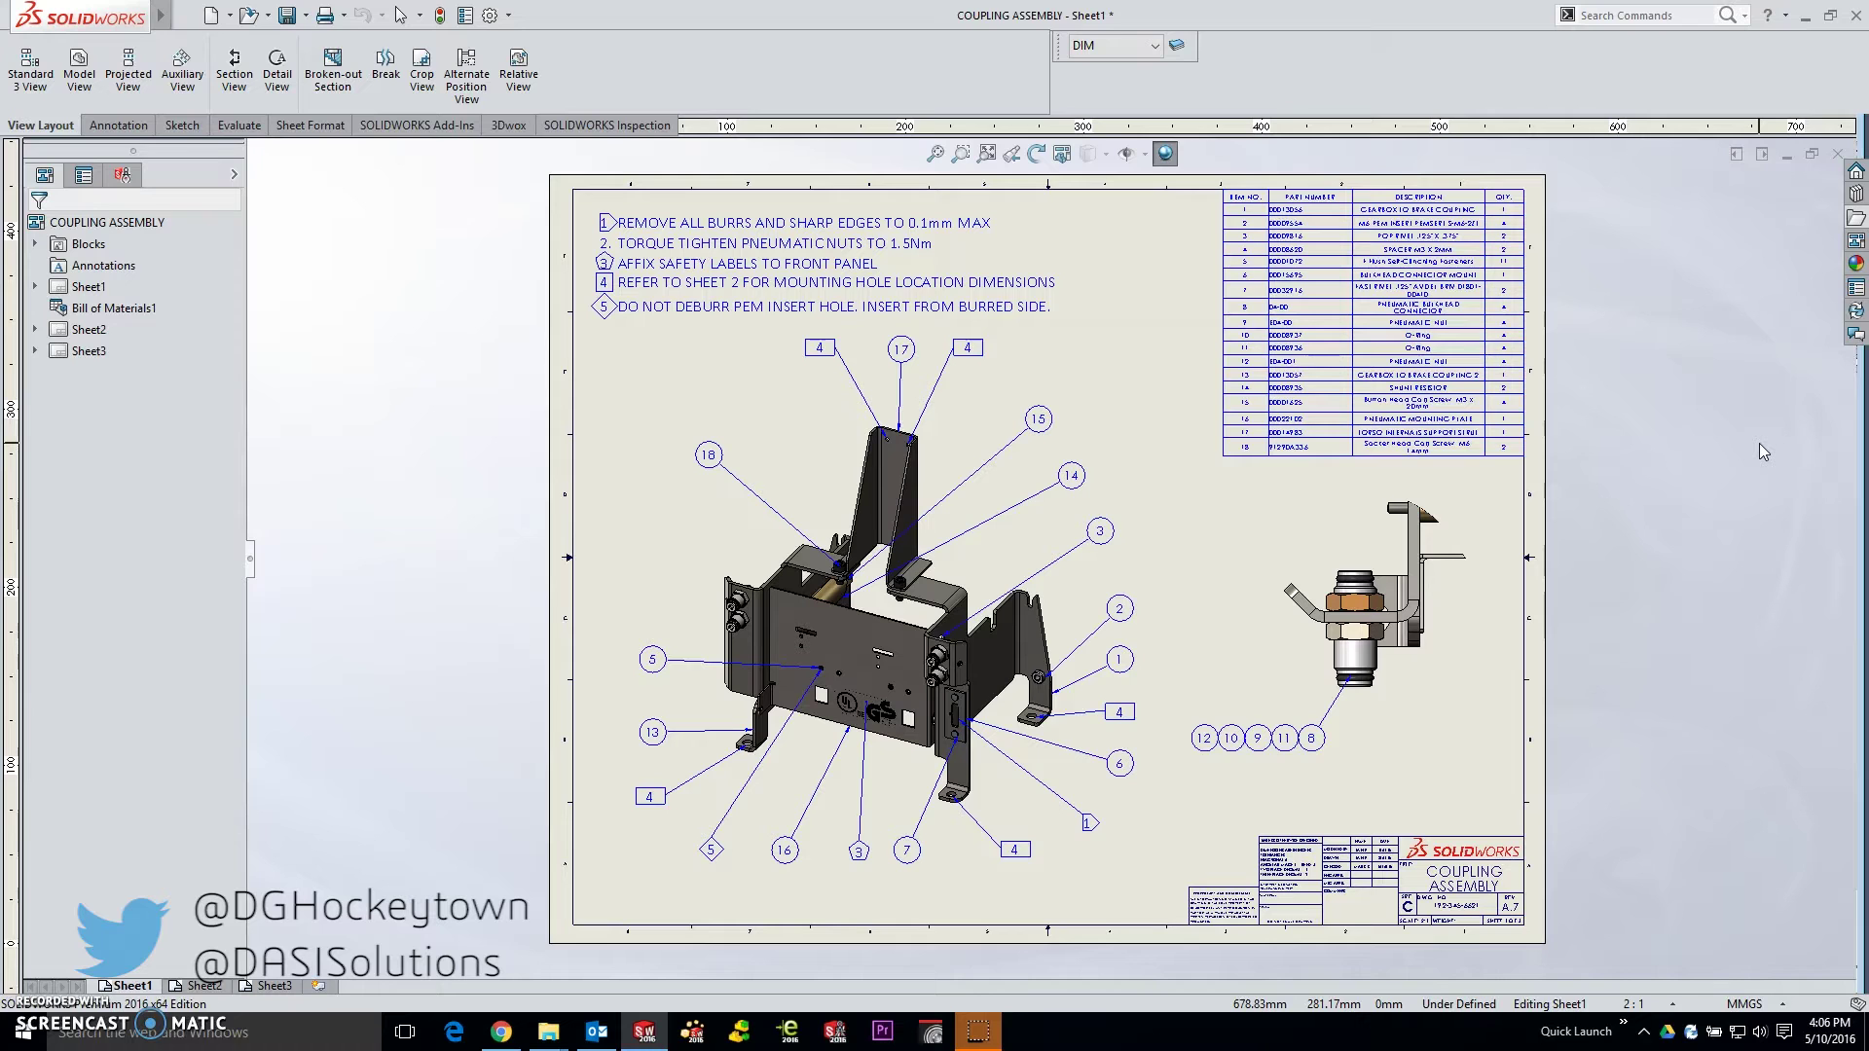
# Set the isometric and right-hand views to Hidden Lines Removed, then open the Layers dialog.
pyautogui.click(965, 407)
pyautogui.click(1088, 153)
pyautogui.click(1088, 237)
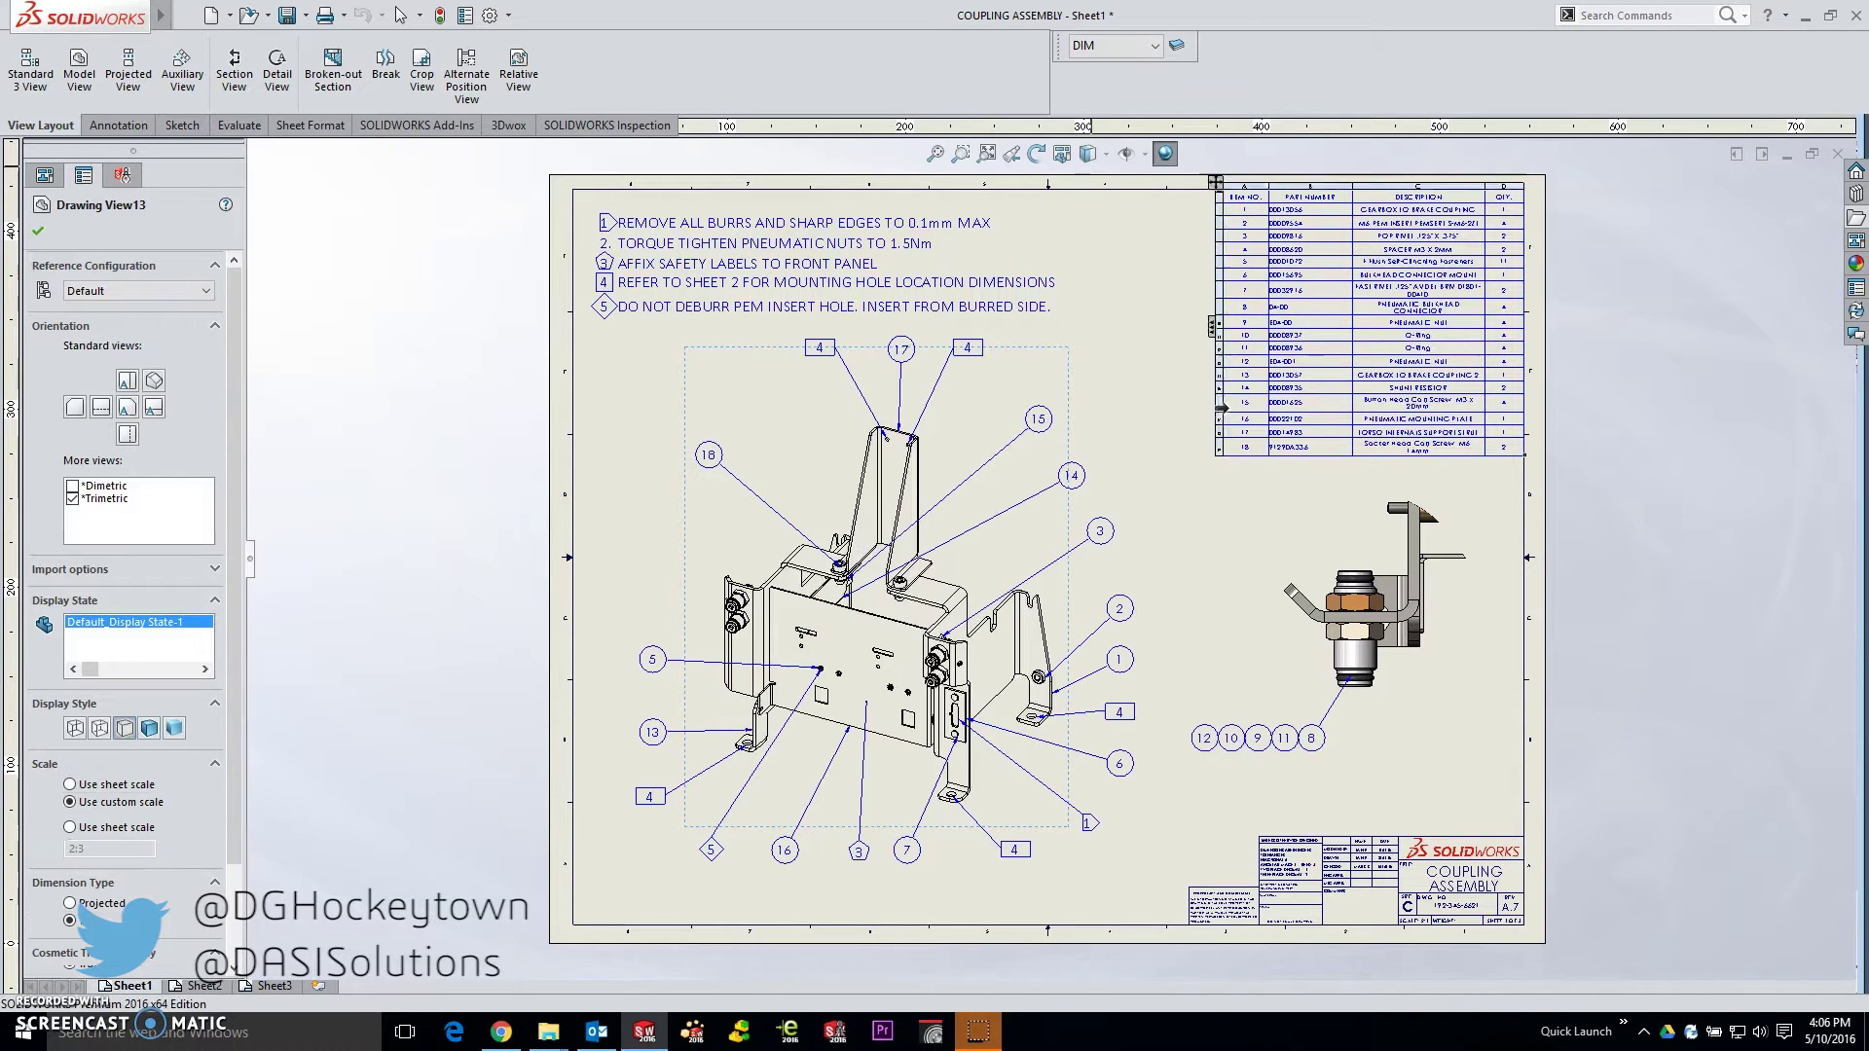
pyautogui.click(1315, 525)
pyautogui.click(1088, 153)
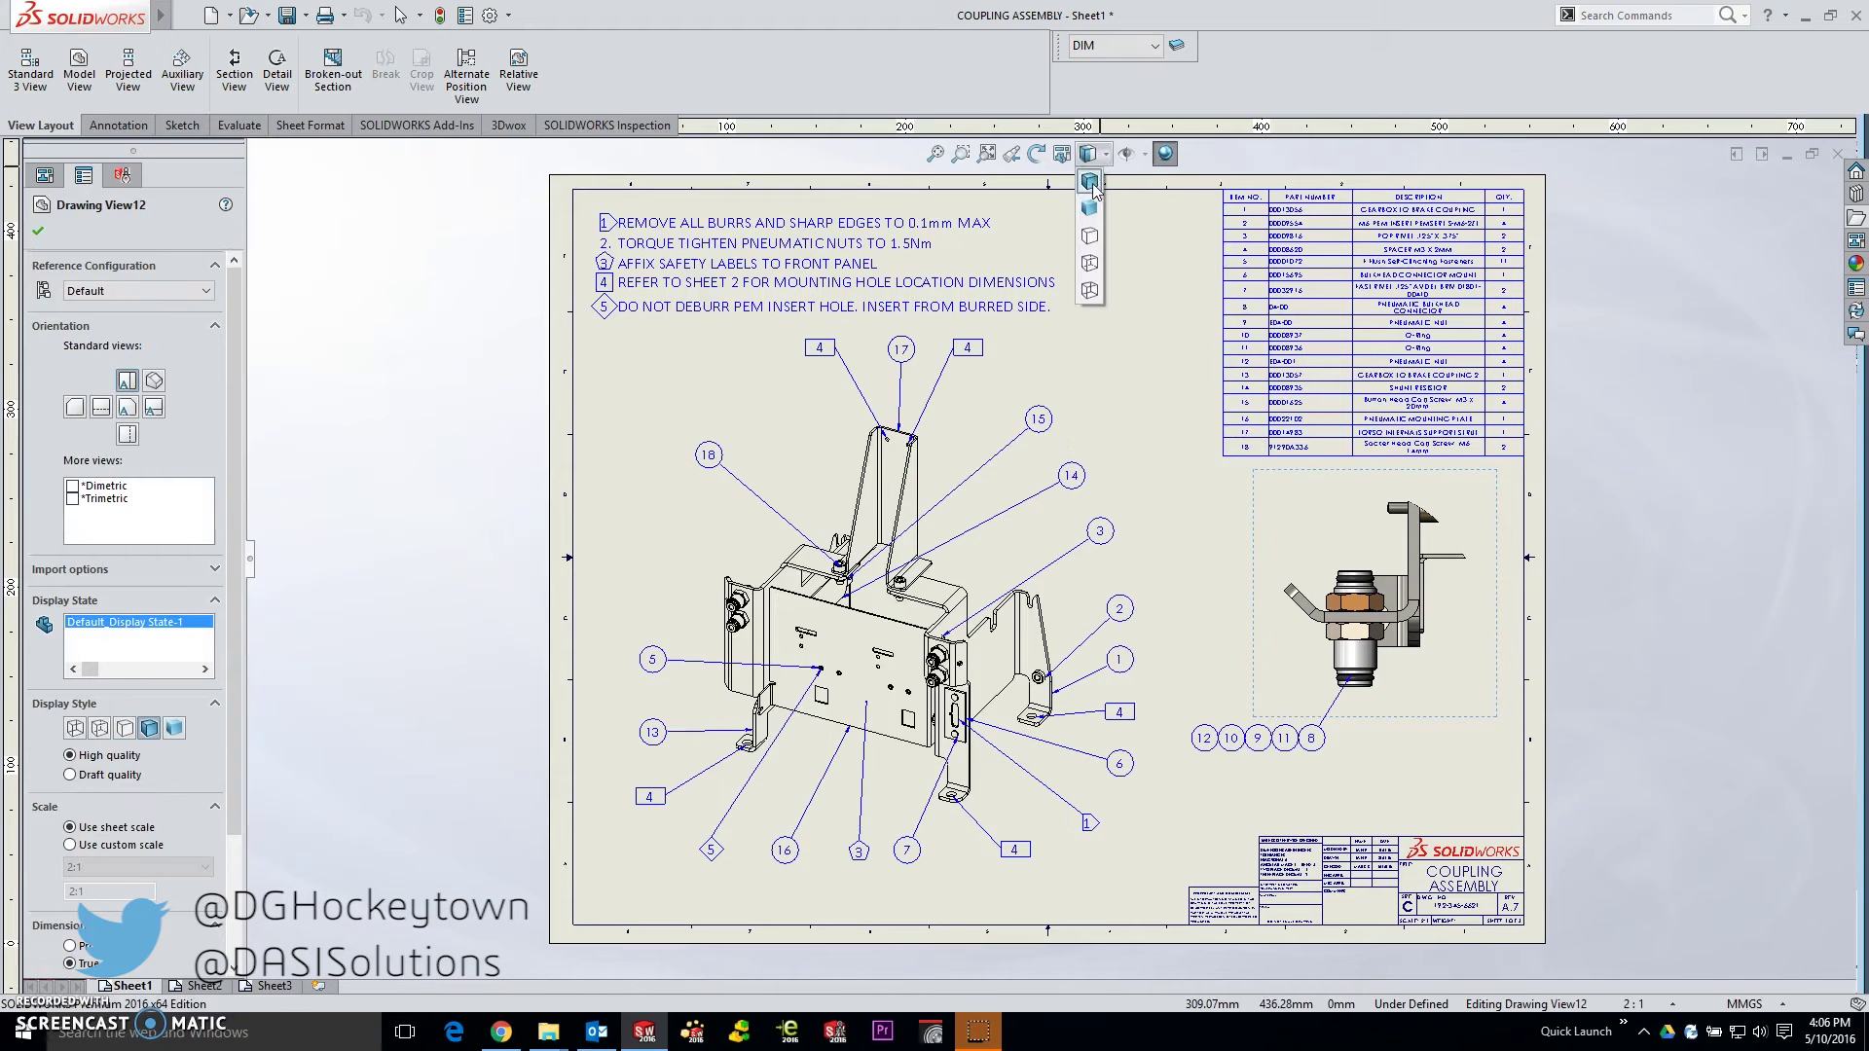
pyautogui.click(1089, 237)
pyautogui.click(1150, 289)
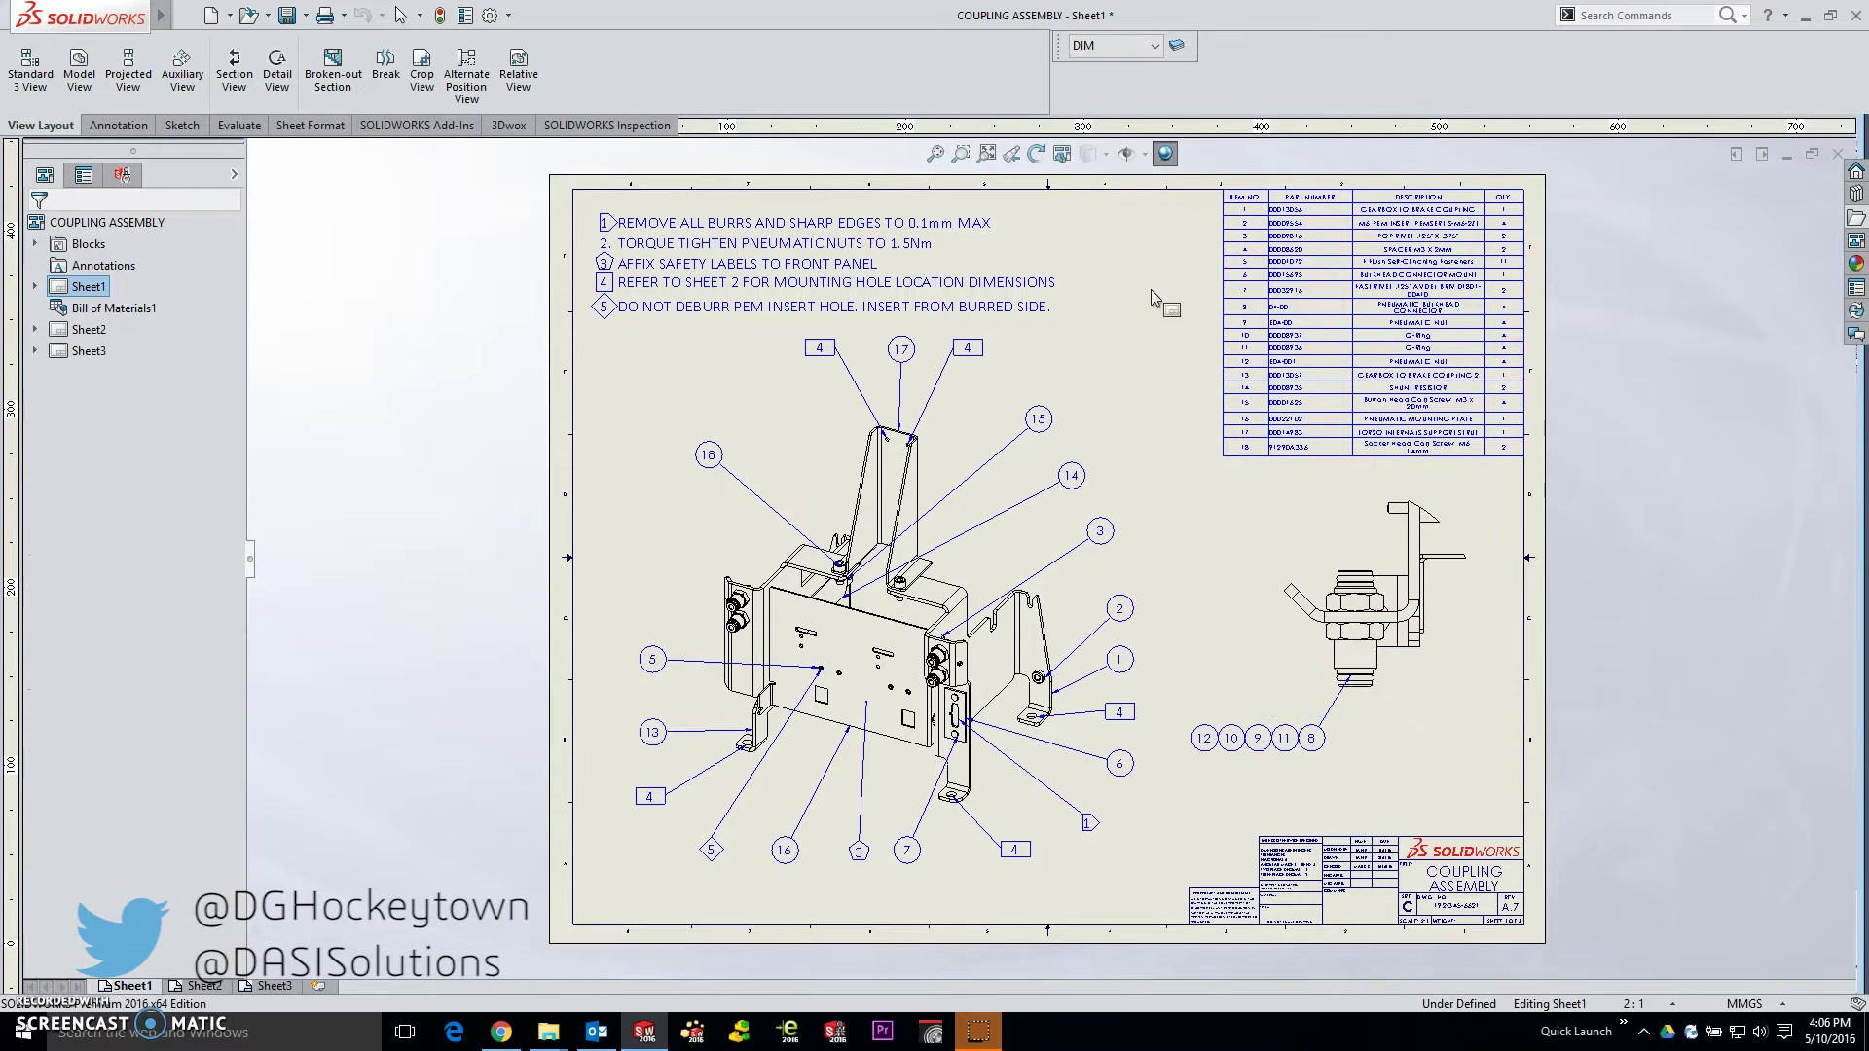
pyautogui.click(1177, 47)
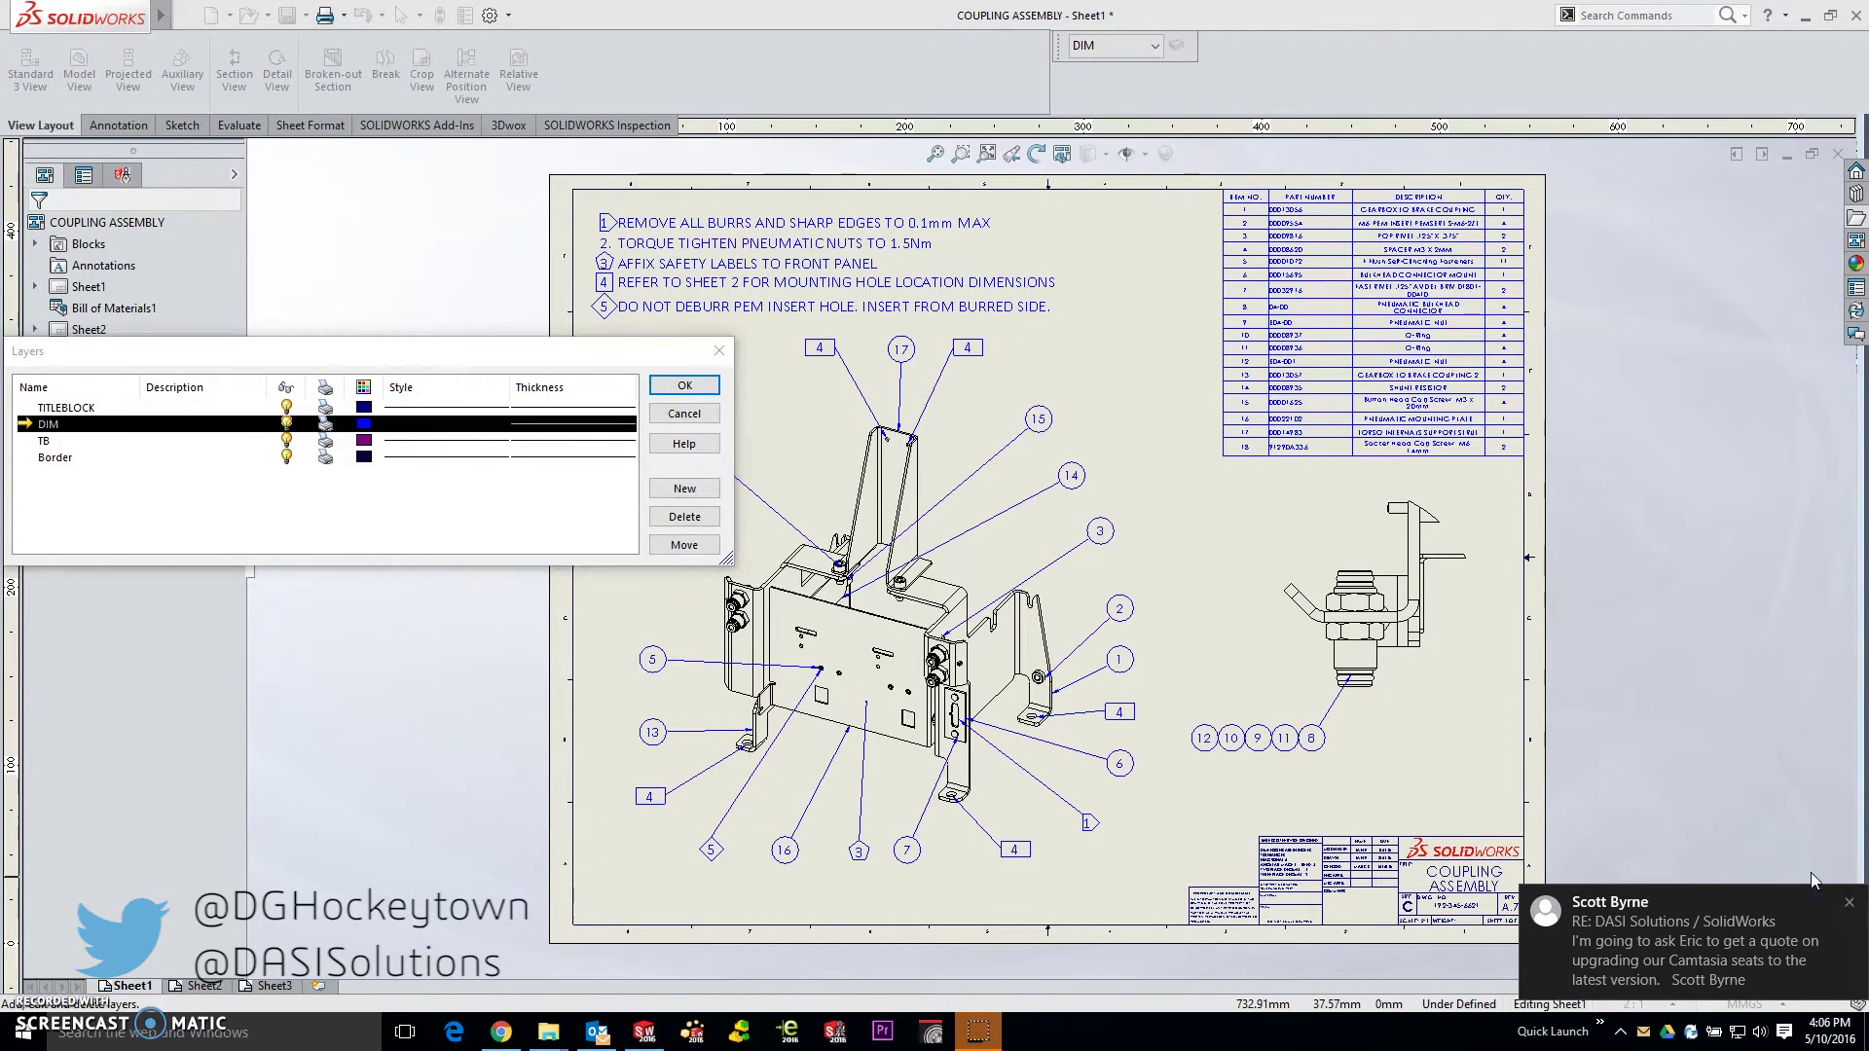
pyautogui.click(288, 428)
pyautogui.click(288, 425)
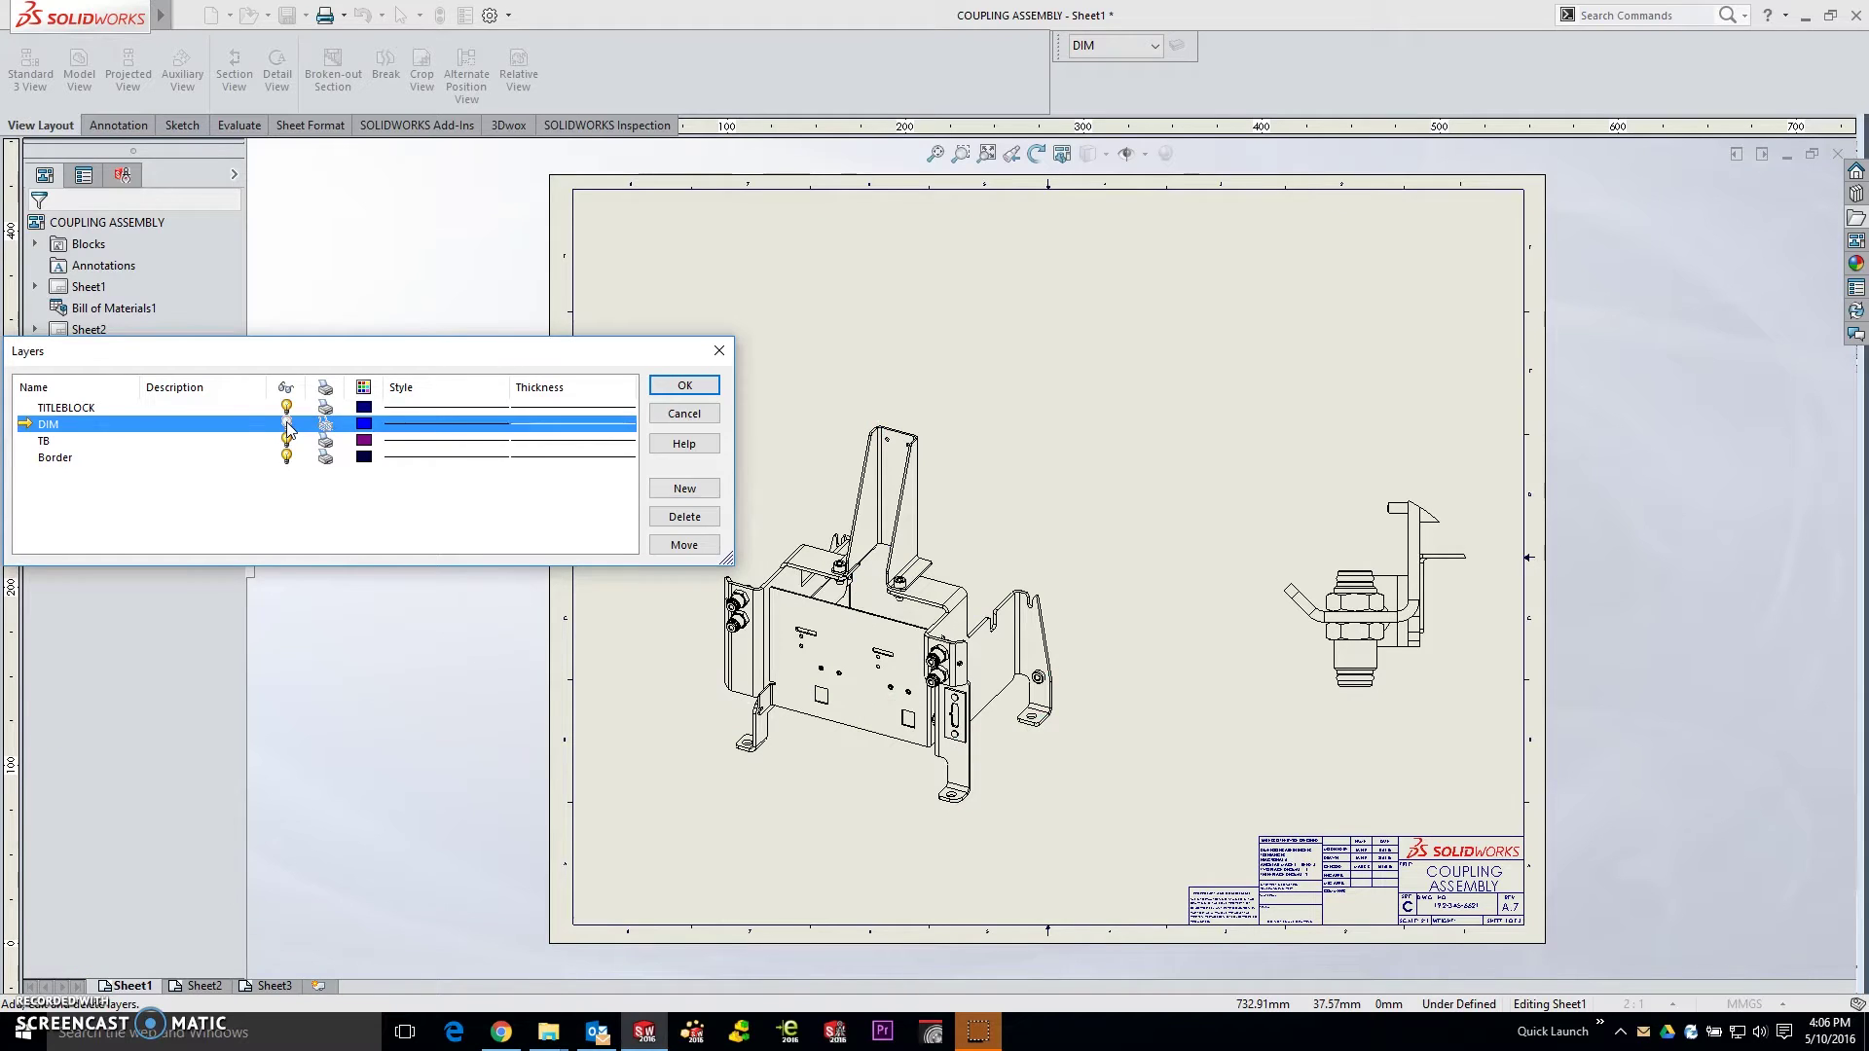
pyautogui.click(287, 426)
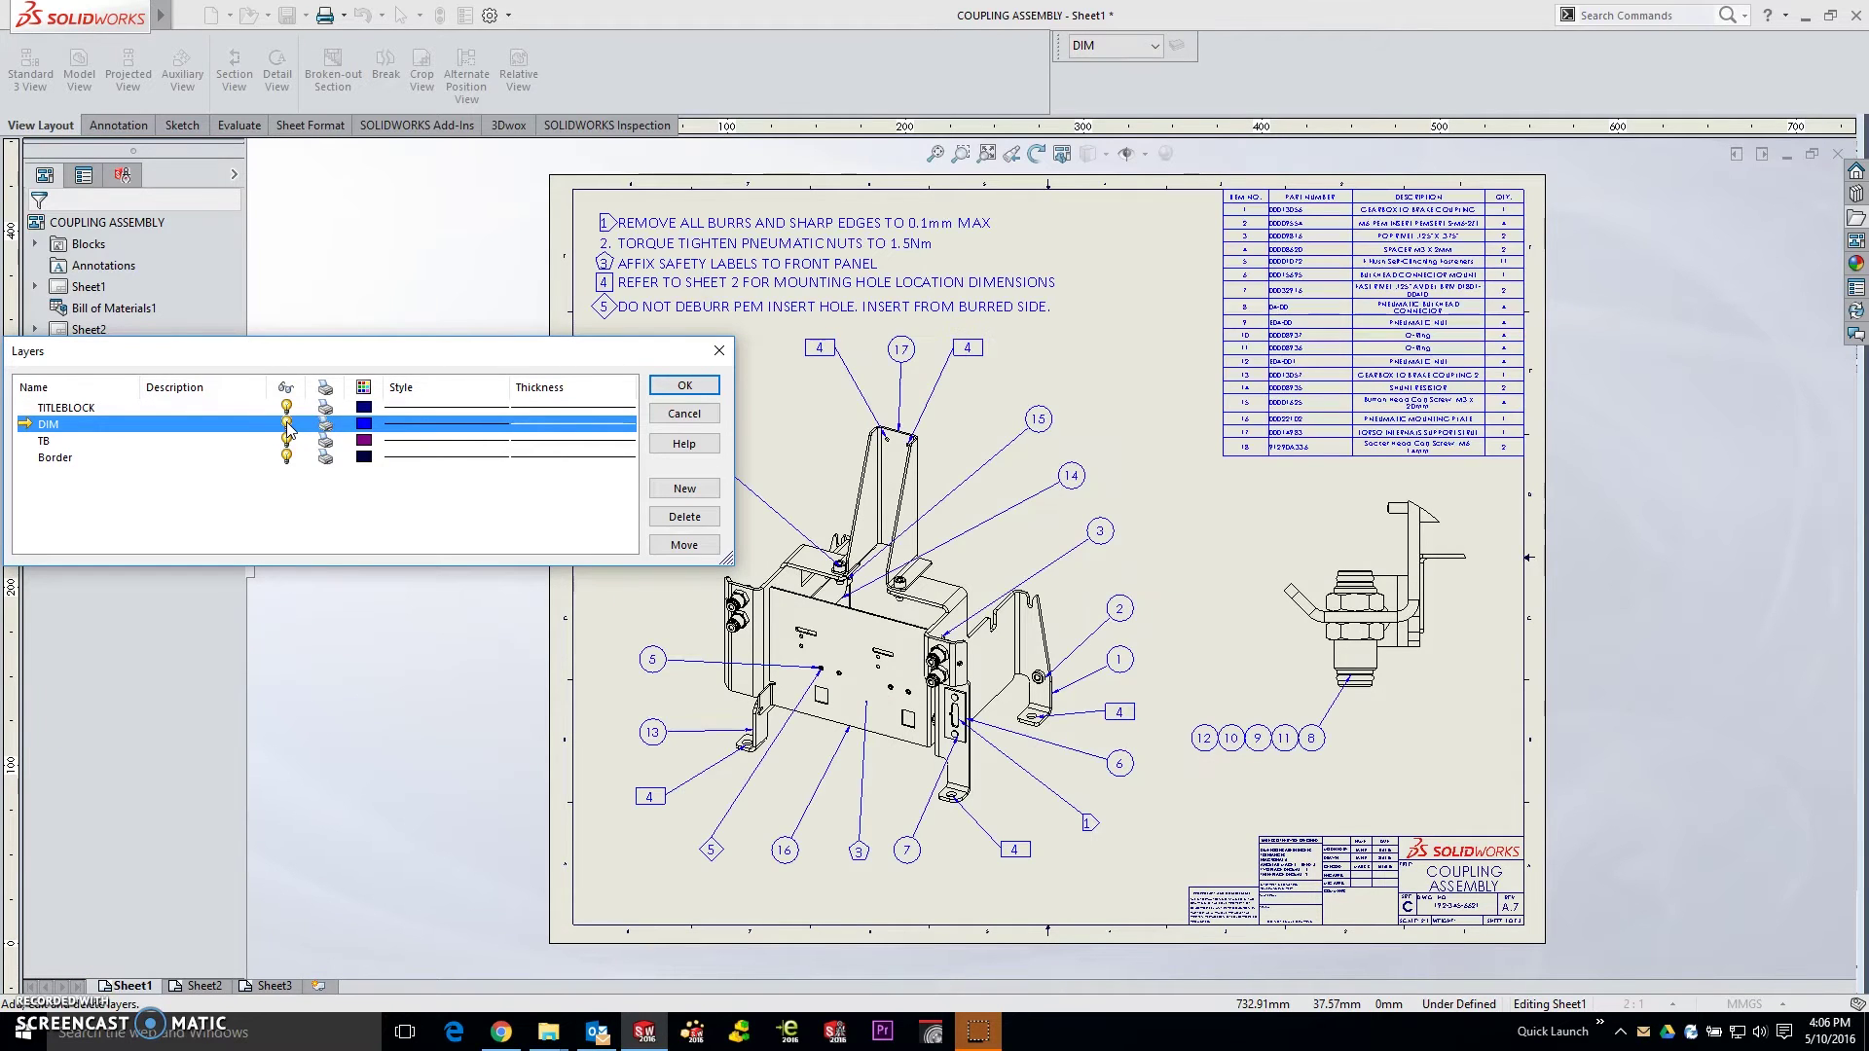
pyautogui.click(287, 457)
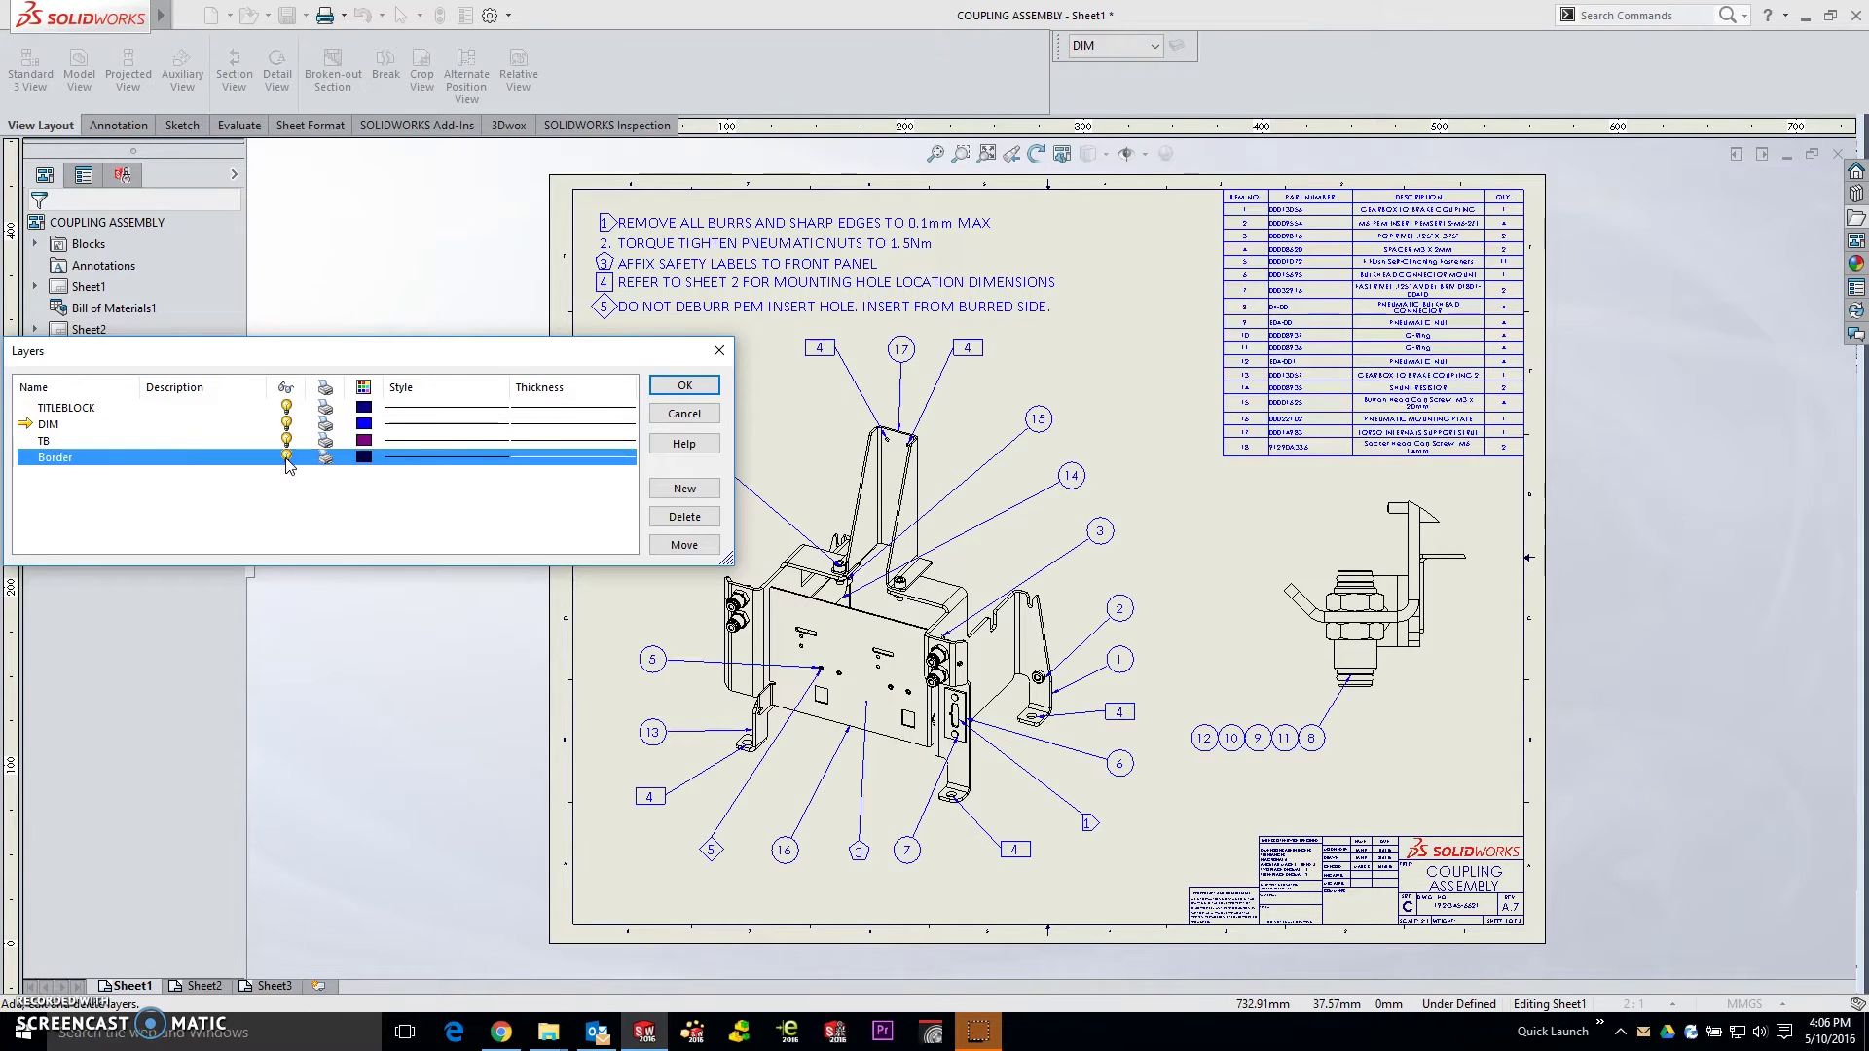
pyautogui.click(286, 457)
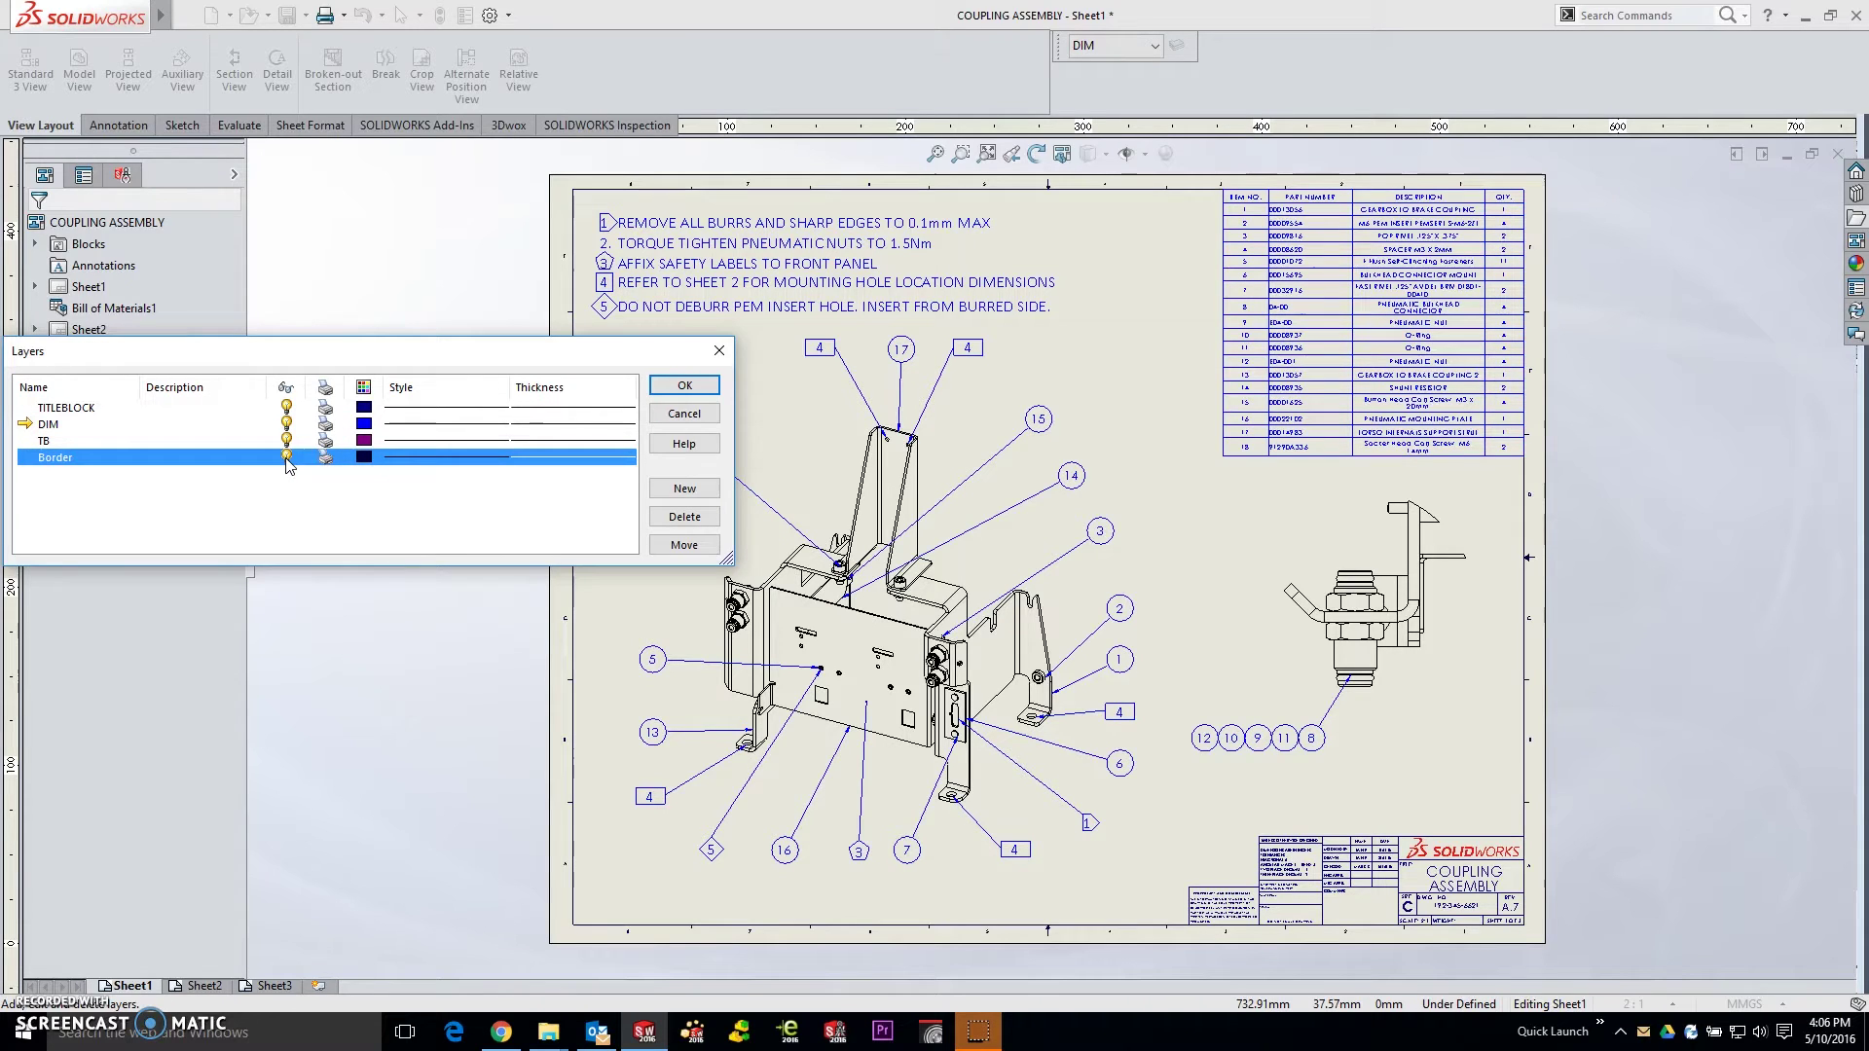
# Add a new layer, Layer5, and give it the colour orange.
pyautogui.click(677, 489)
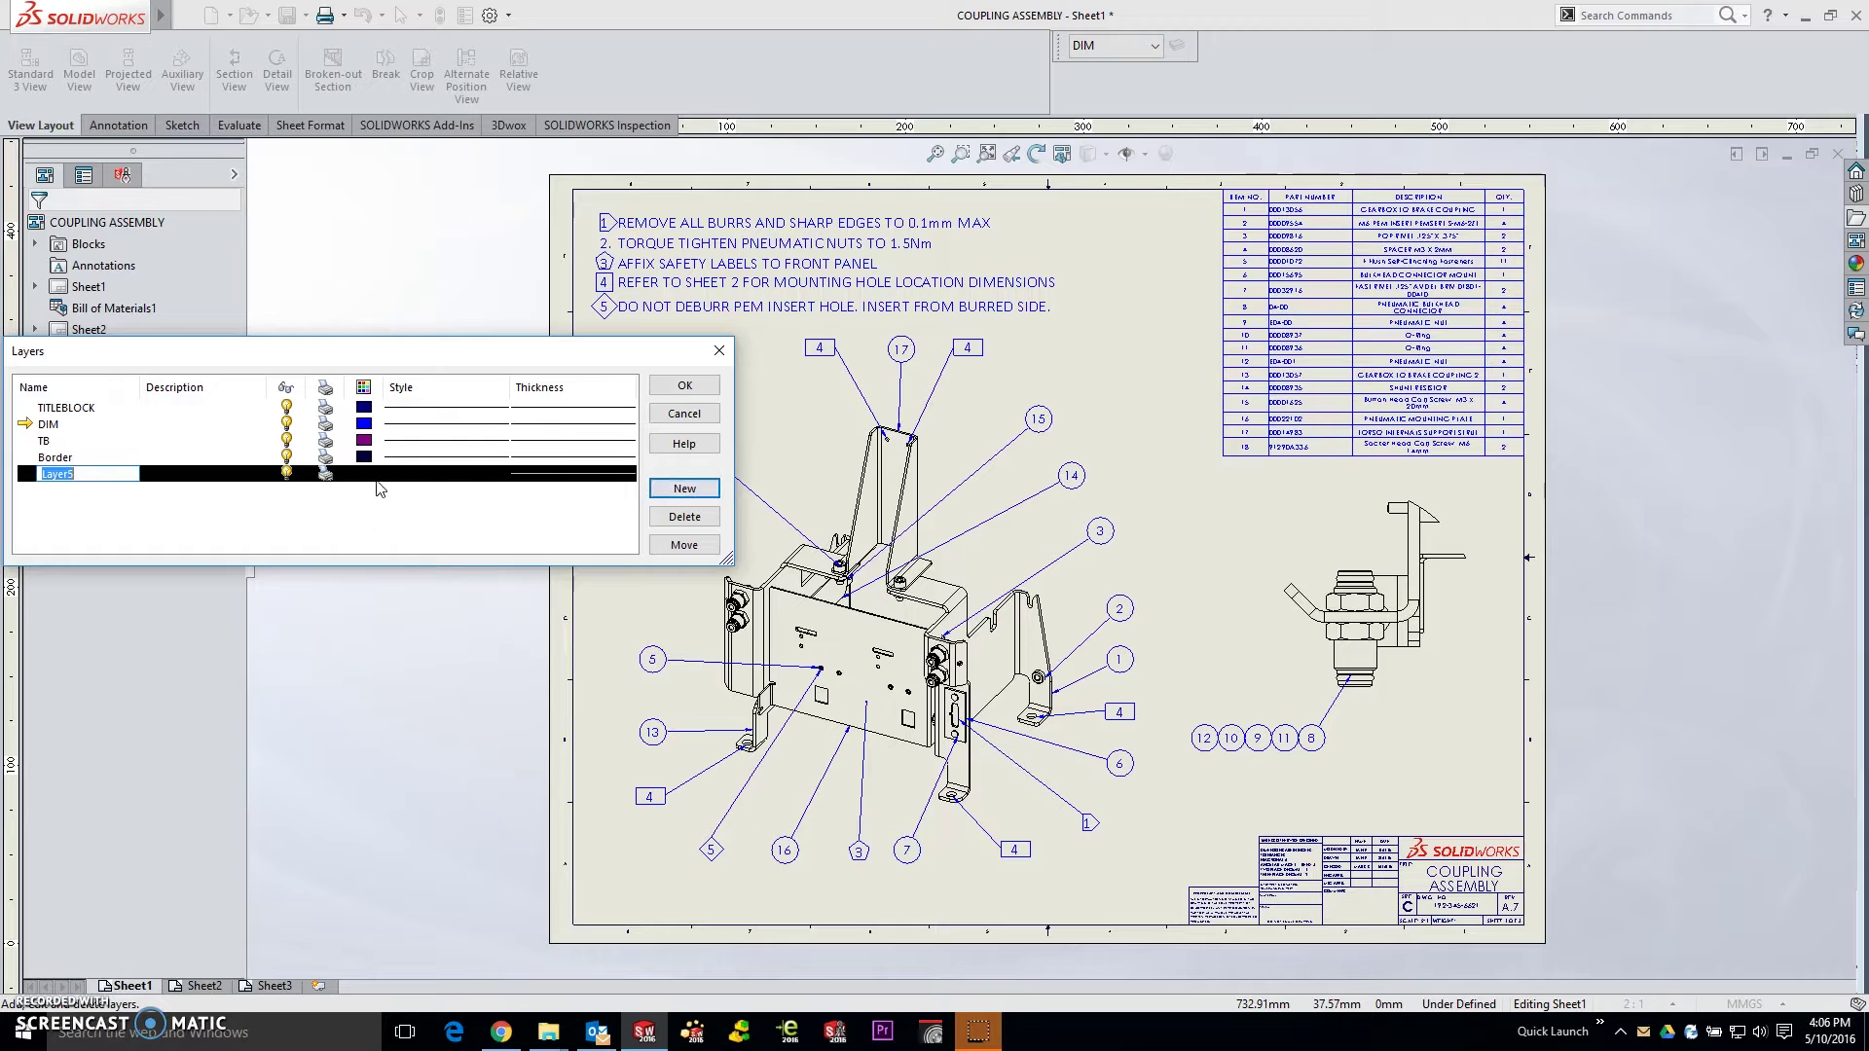
pyautogui.click(365, 474)
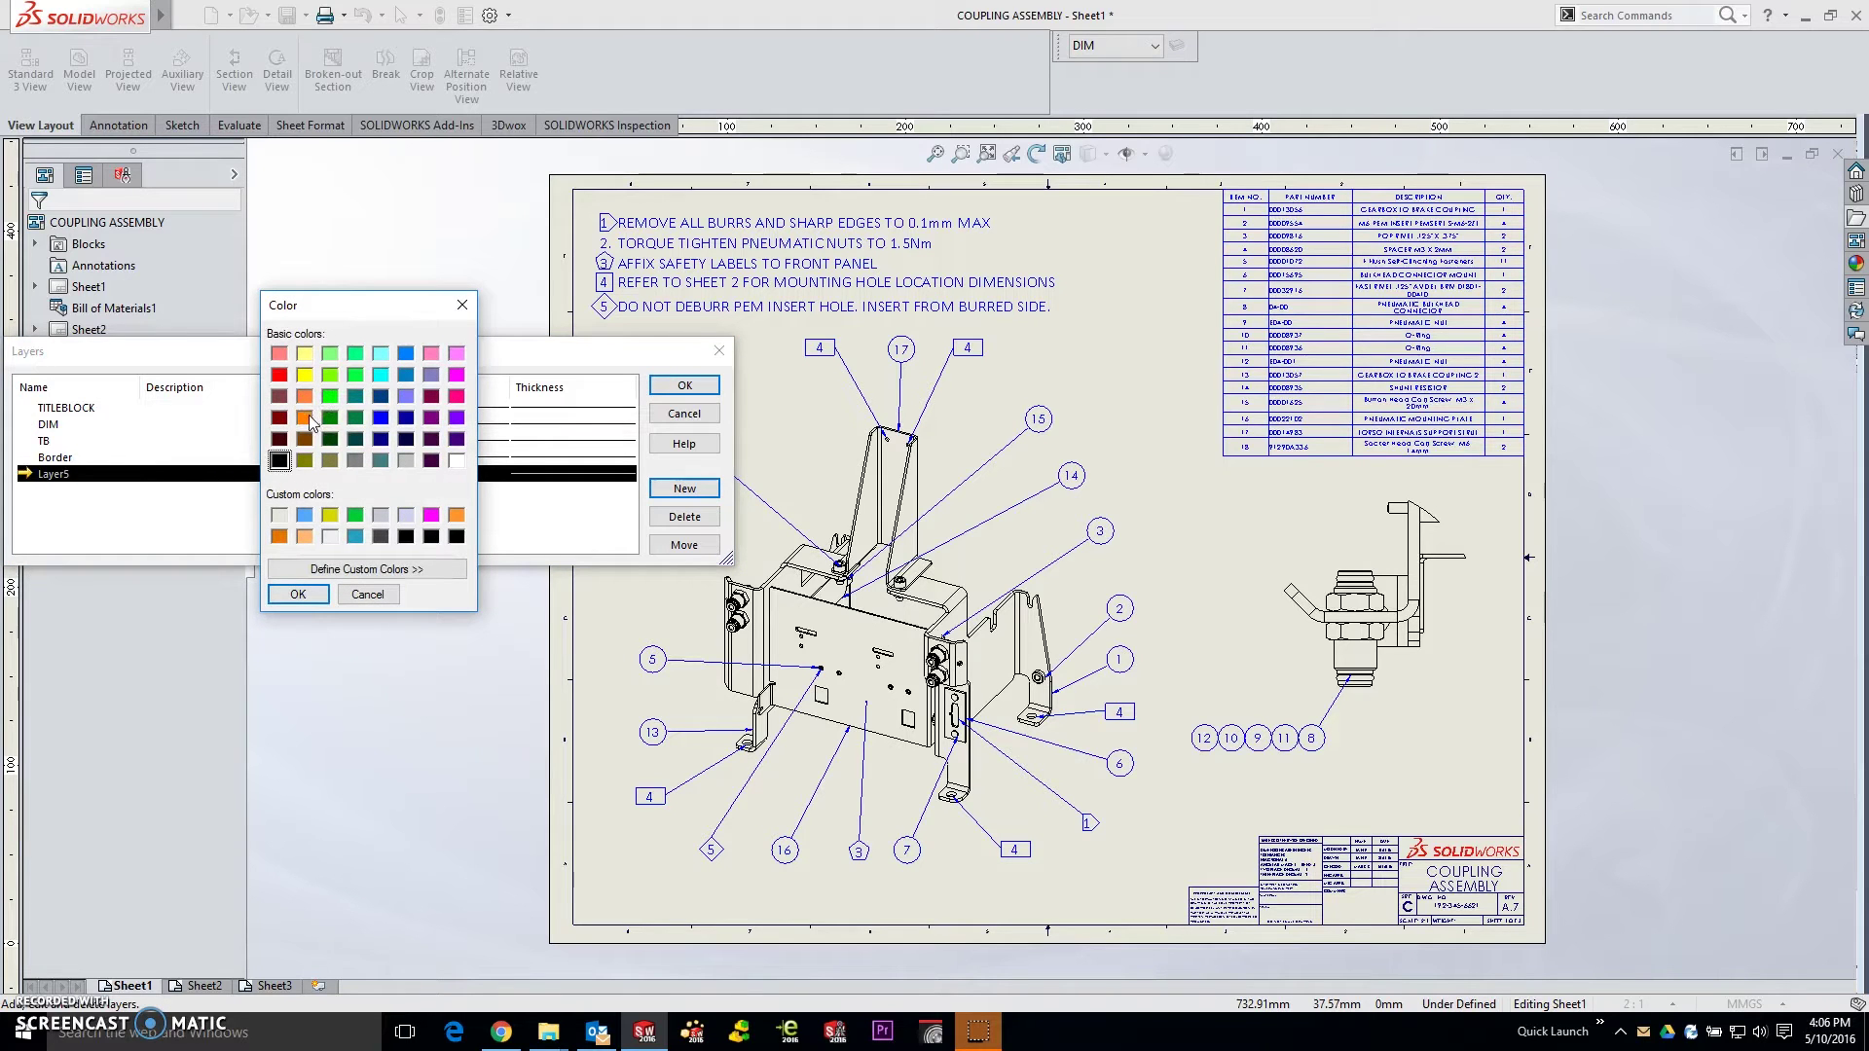
pyautogui.click(304, 418)
pyautogui.click(298, 593)
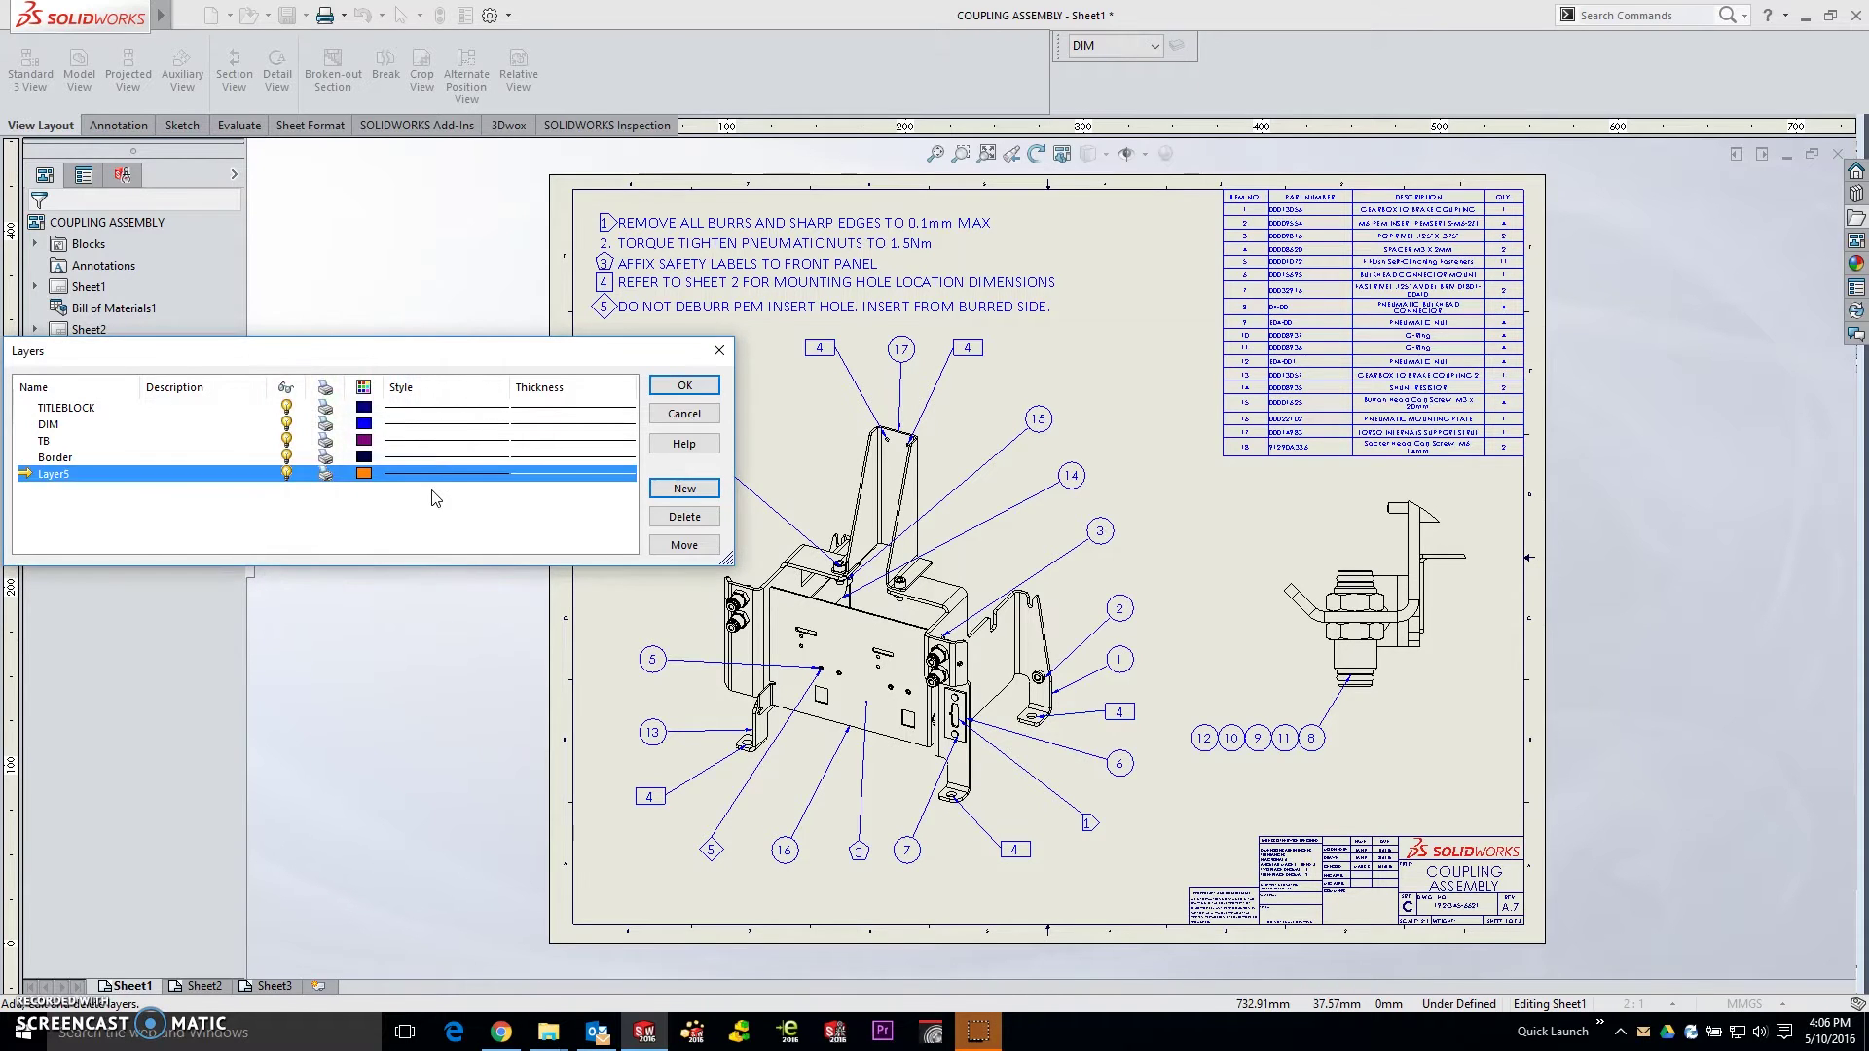
# Move the component onto Layer5 in both the isometric and right-hand views.
pyautogui.click(852, 634)
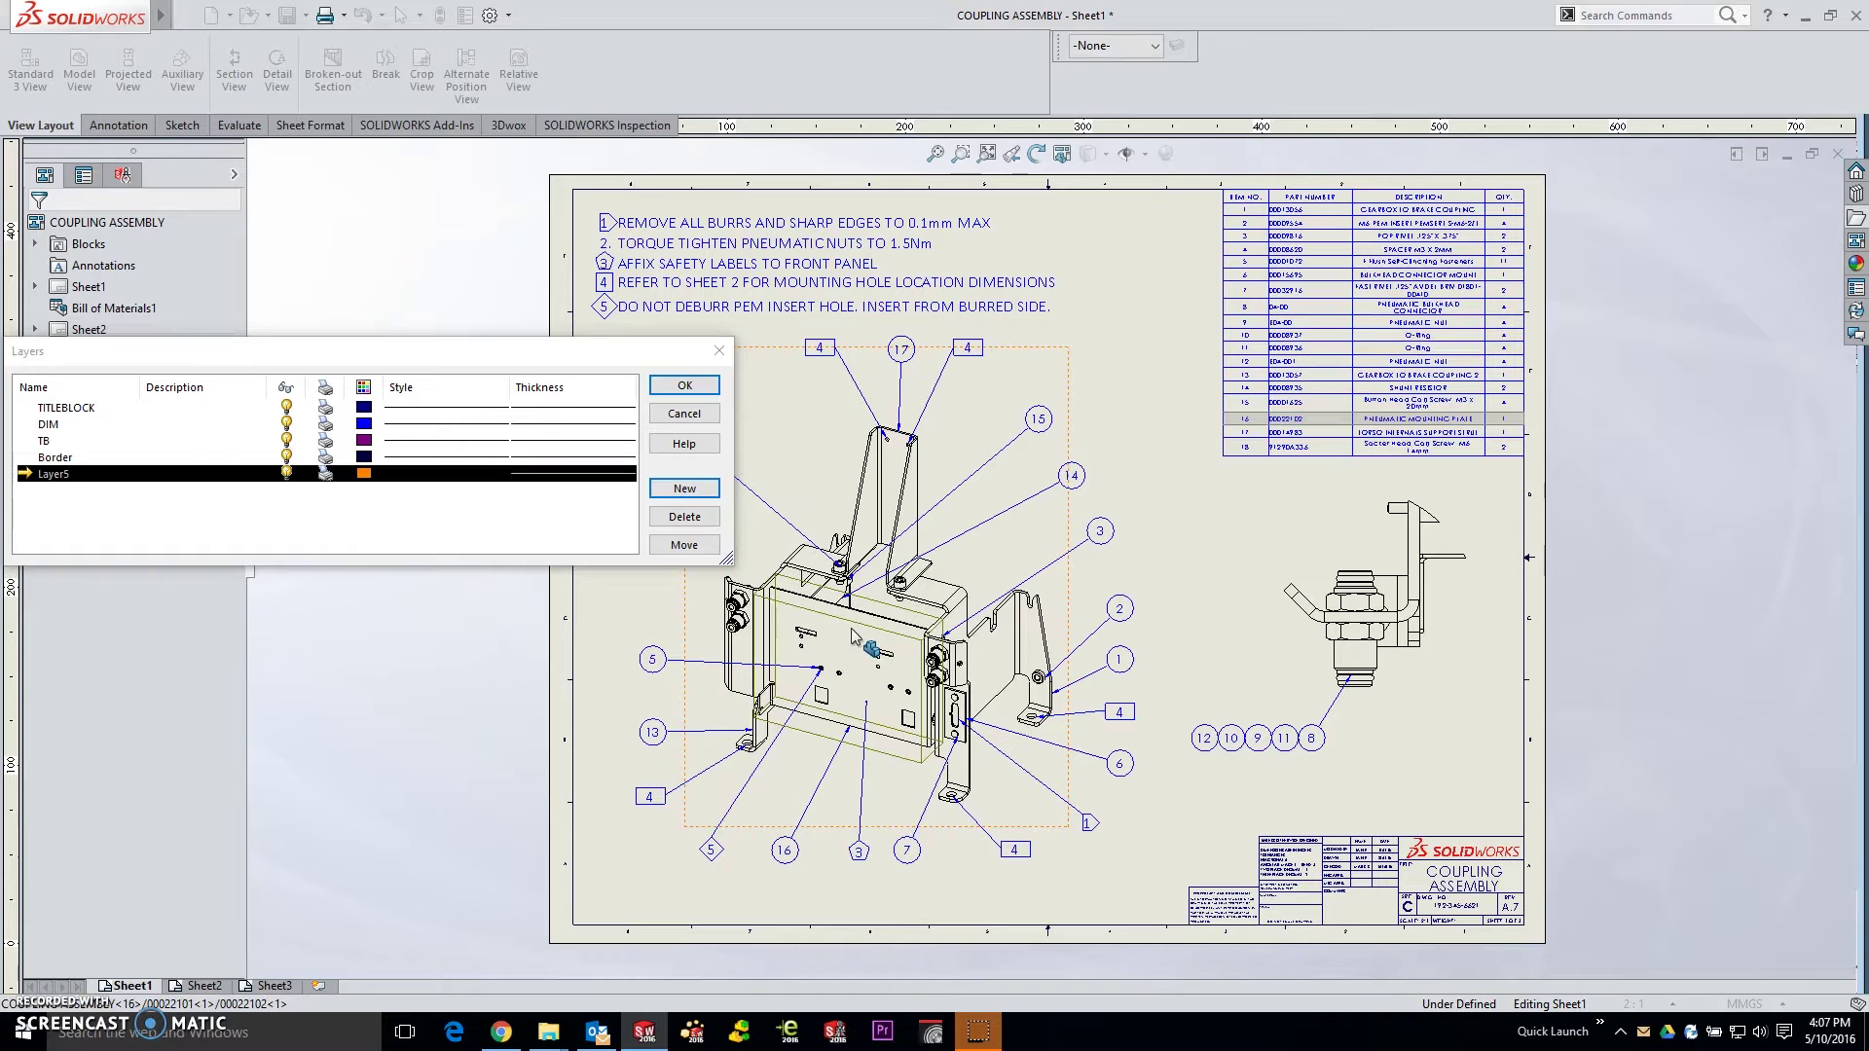
pyautogui.click(685, 545)
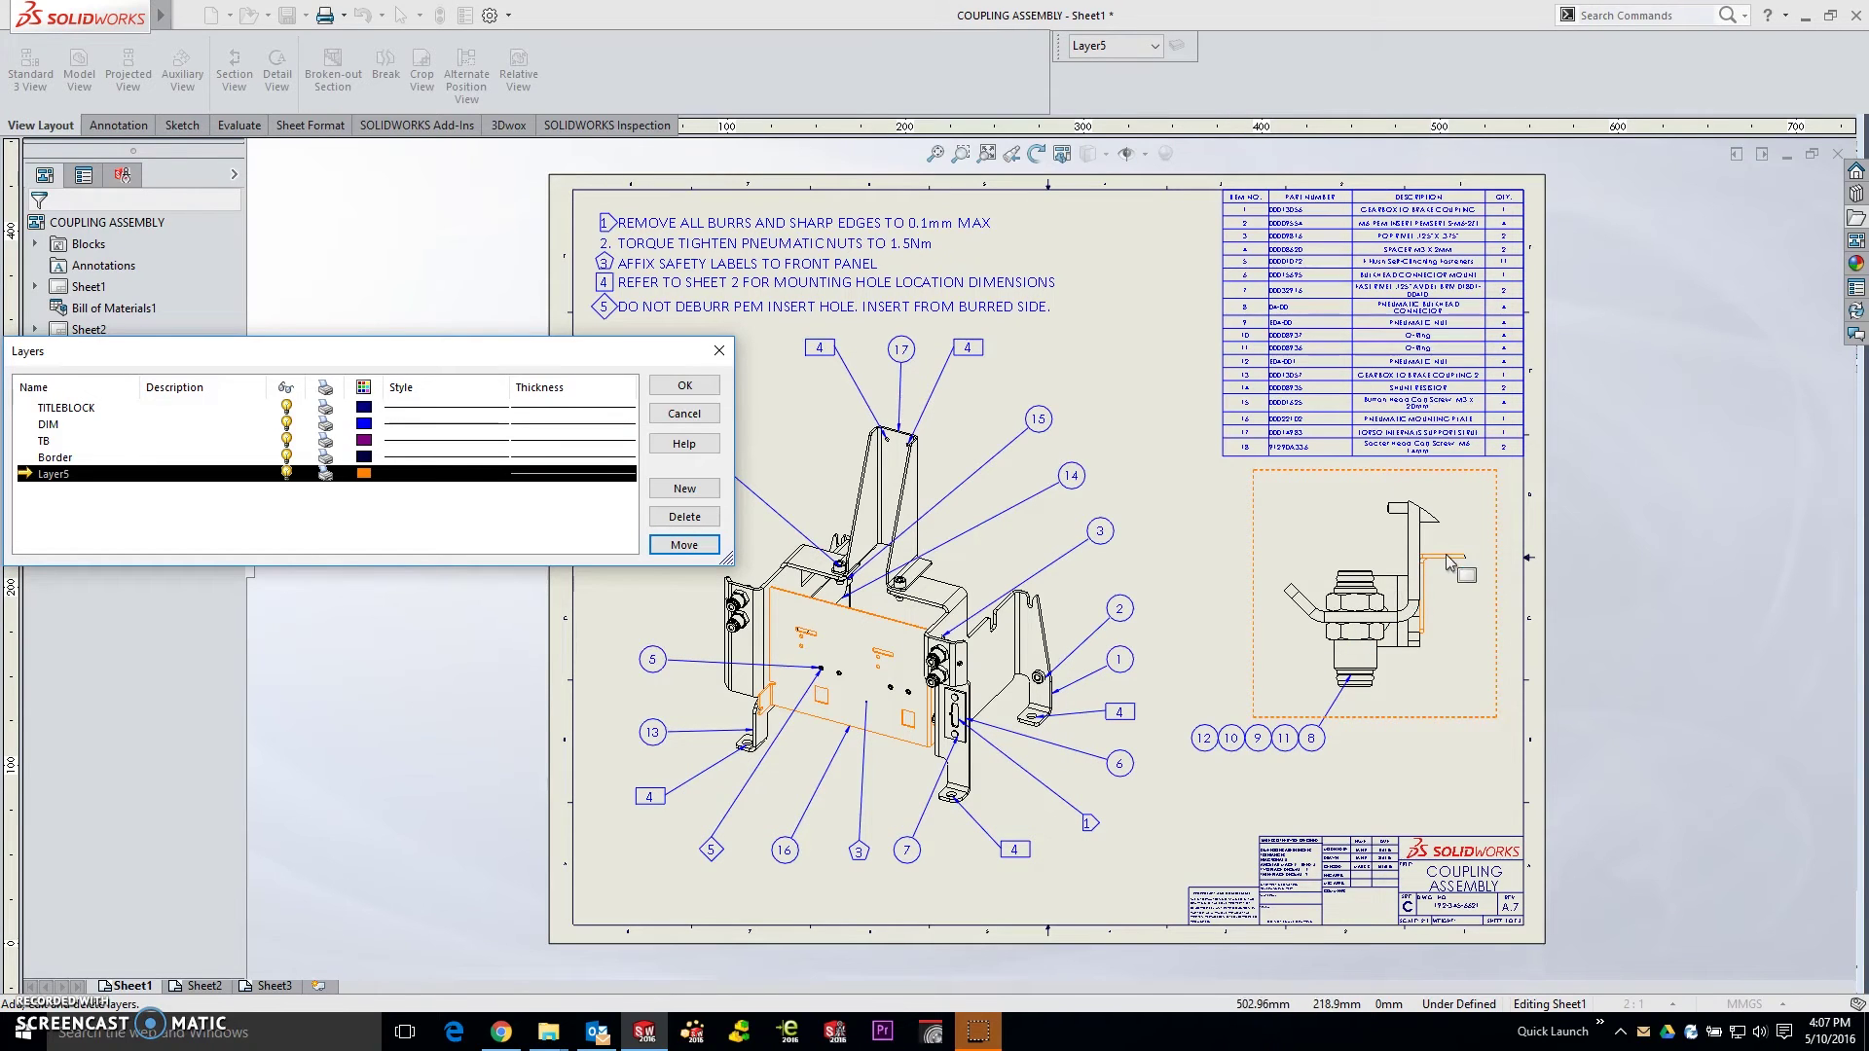
pyautogui.click(1418, 531)
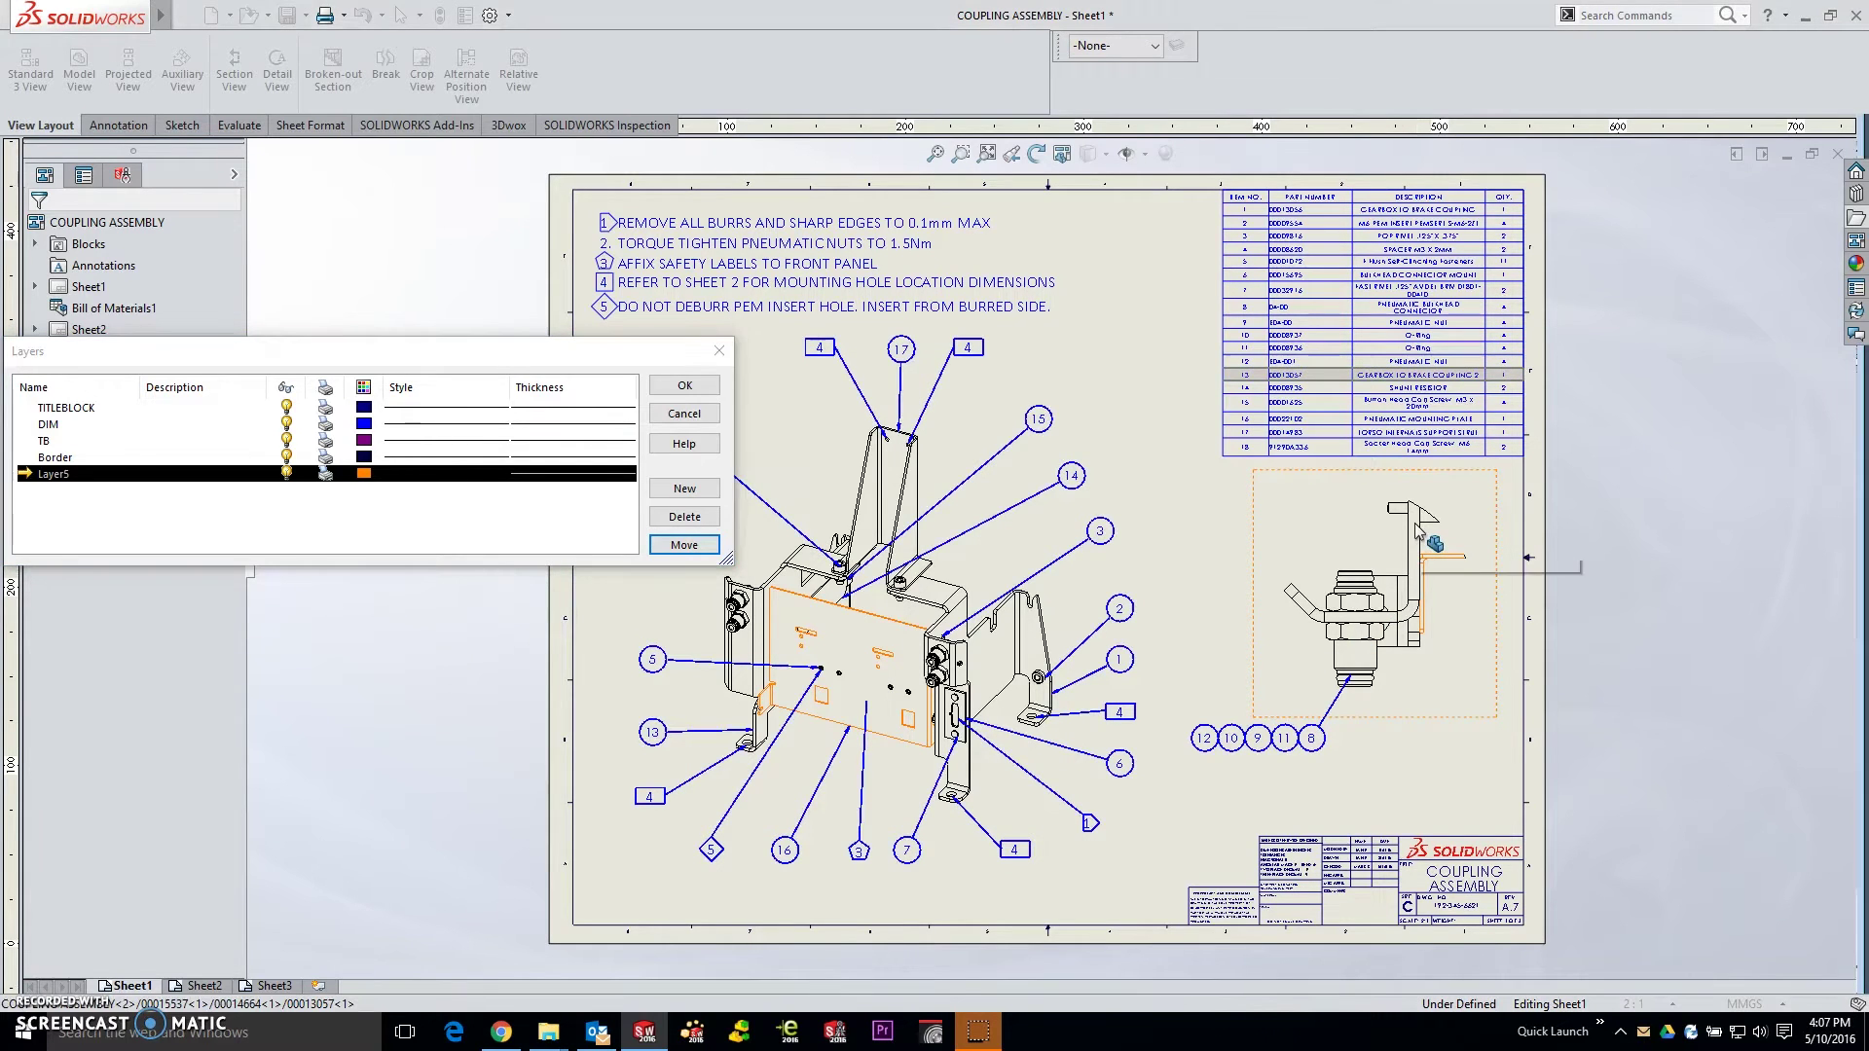
pyautogui.click(684, 545)
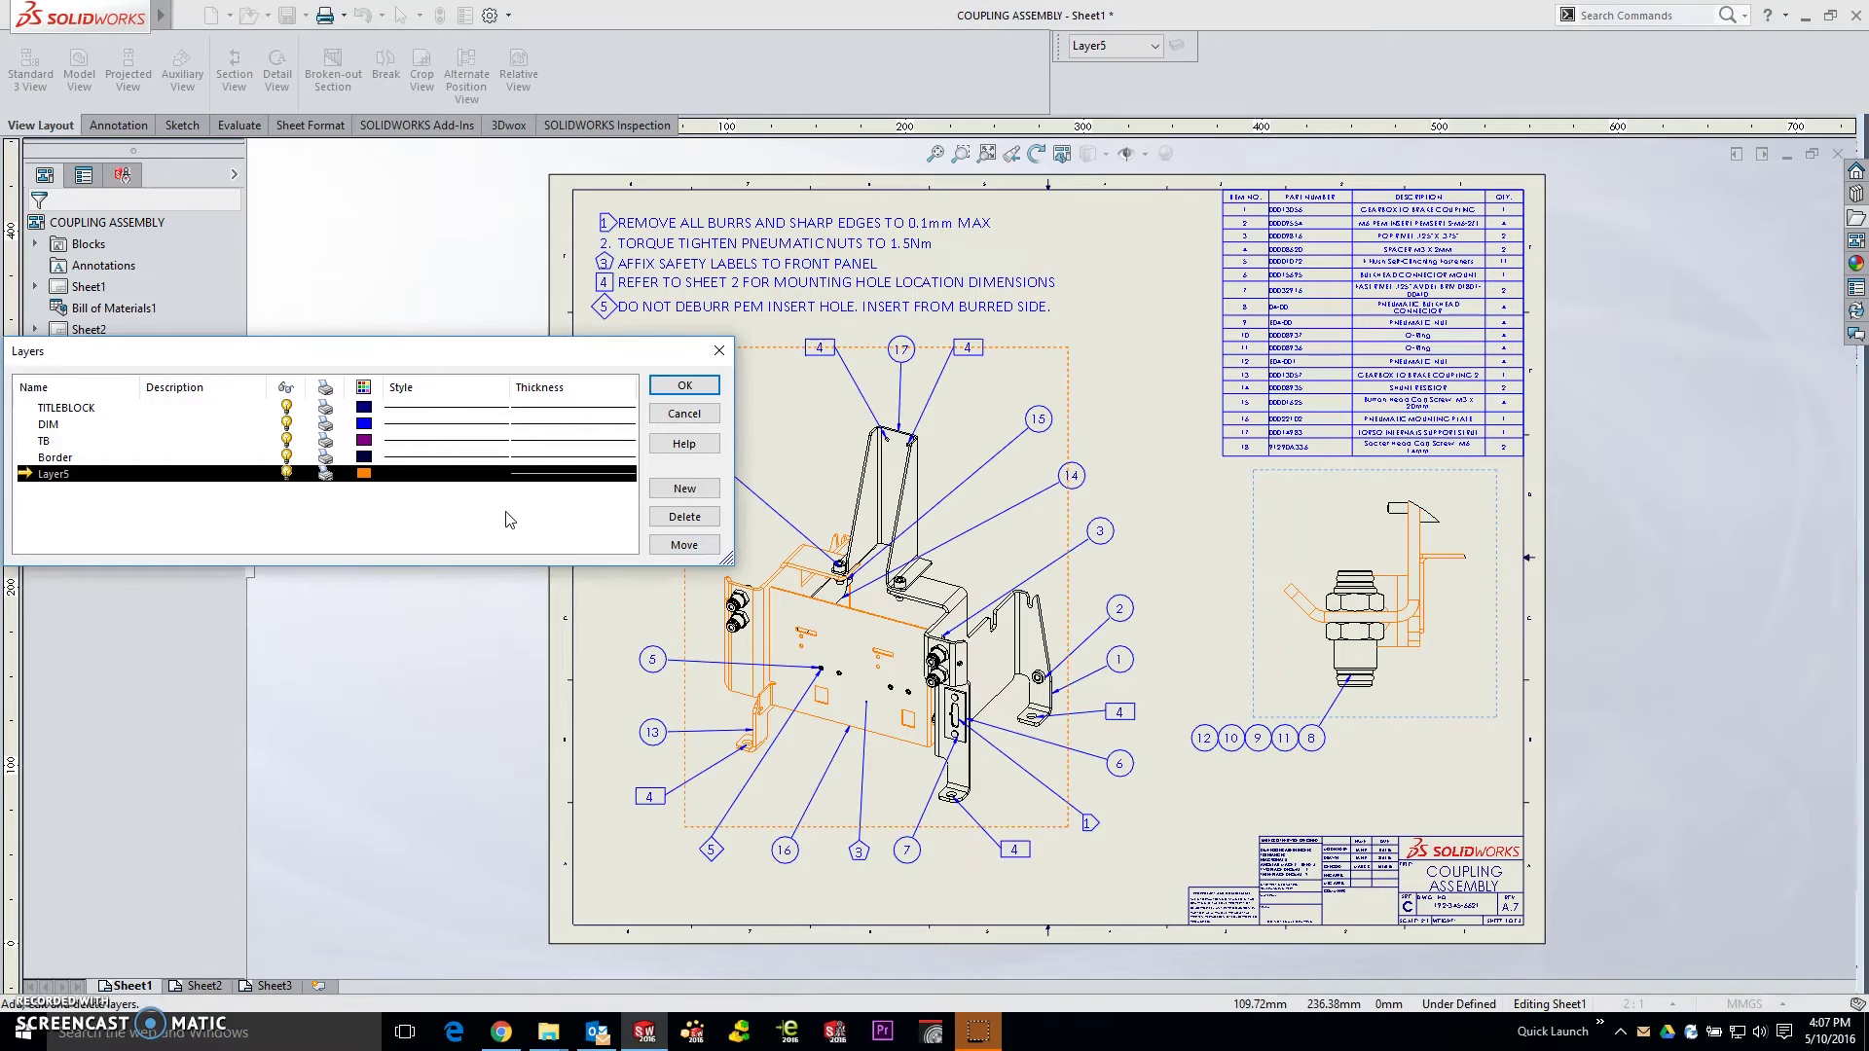
# Add a magenta Layer6 and move the small part in the right-hand view onto it.
pyautogui.click(684, 489)
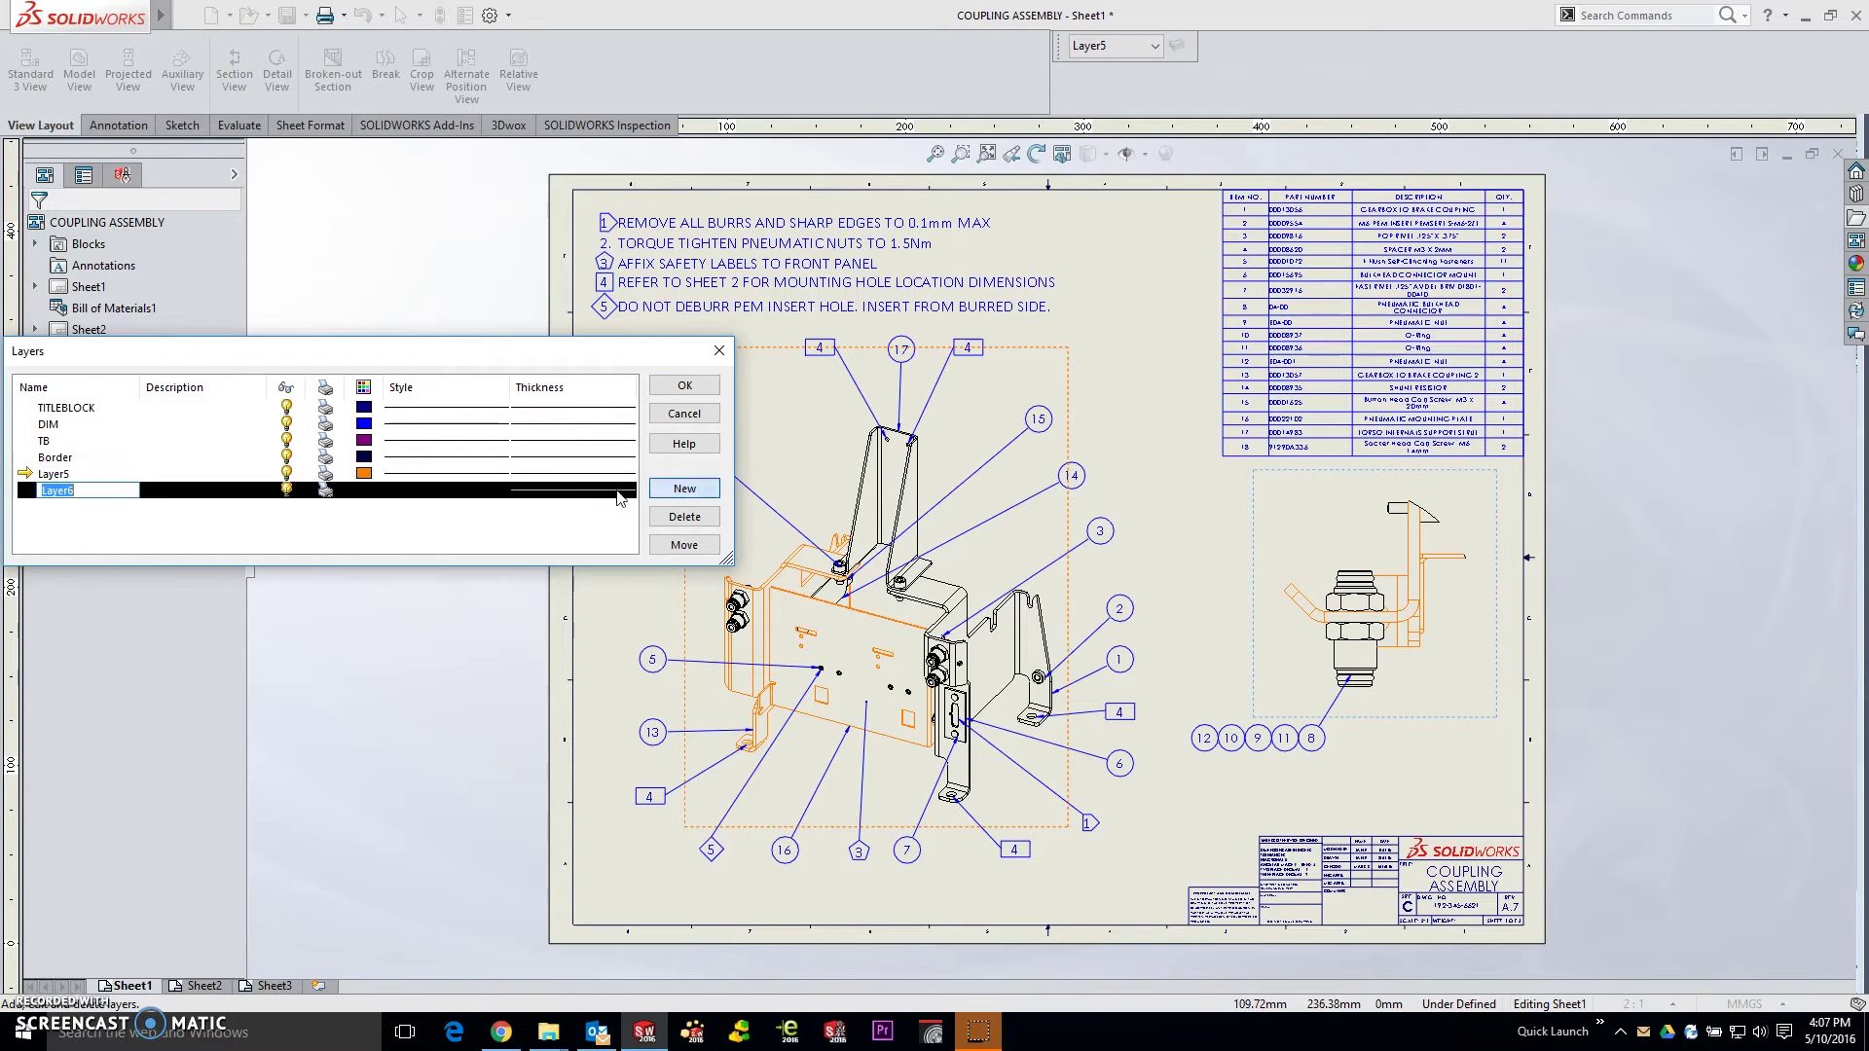
pyautogui.click(364, 489)
pyautogui.click(455, 395)
pyautogui.click(298, 594)
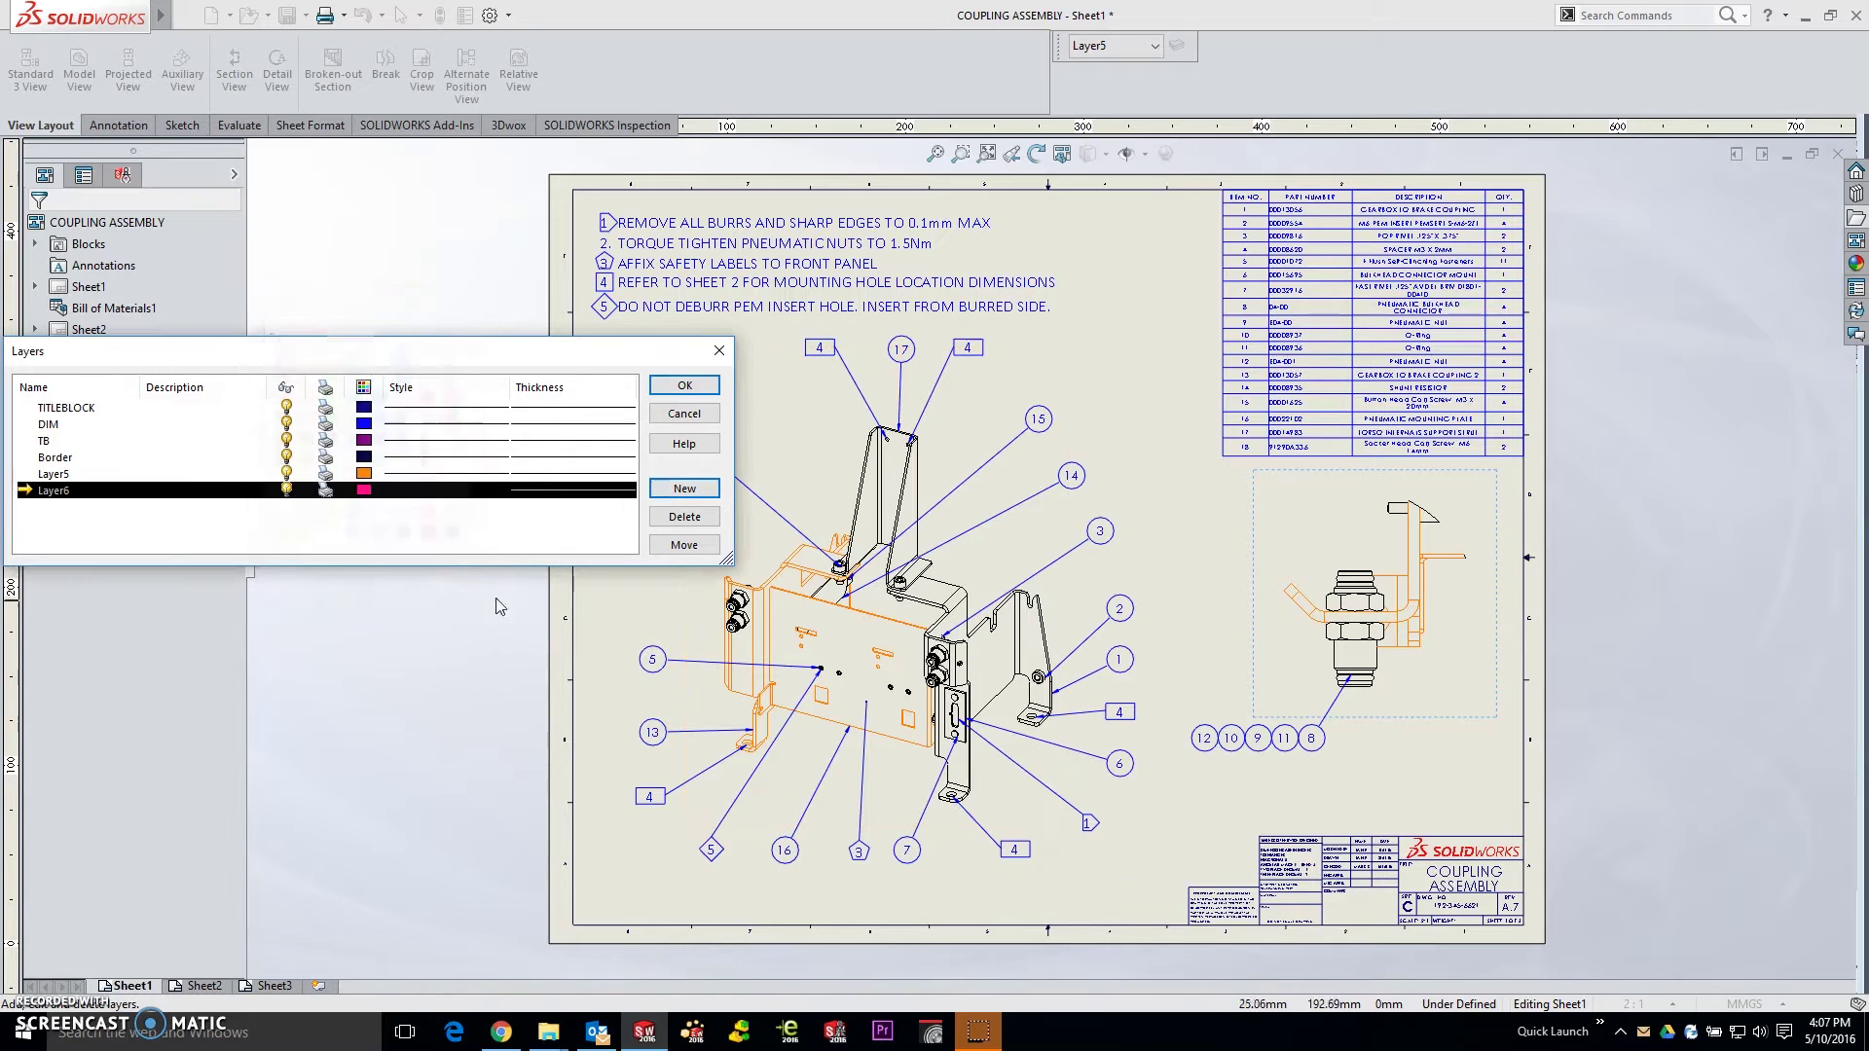
pyautogui.click(1398, 516)
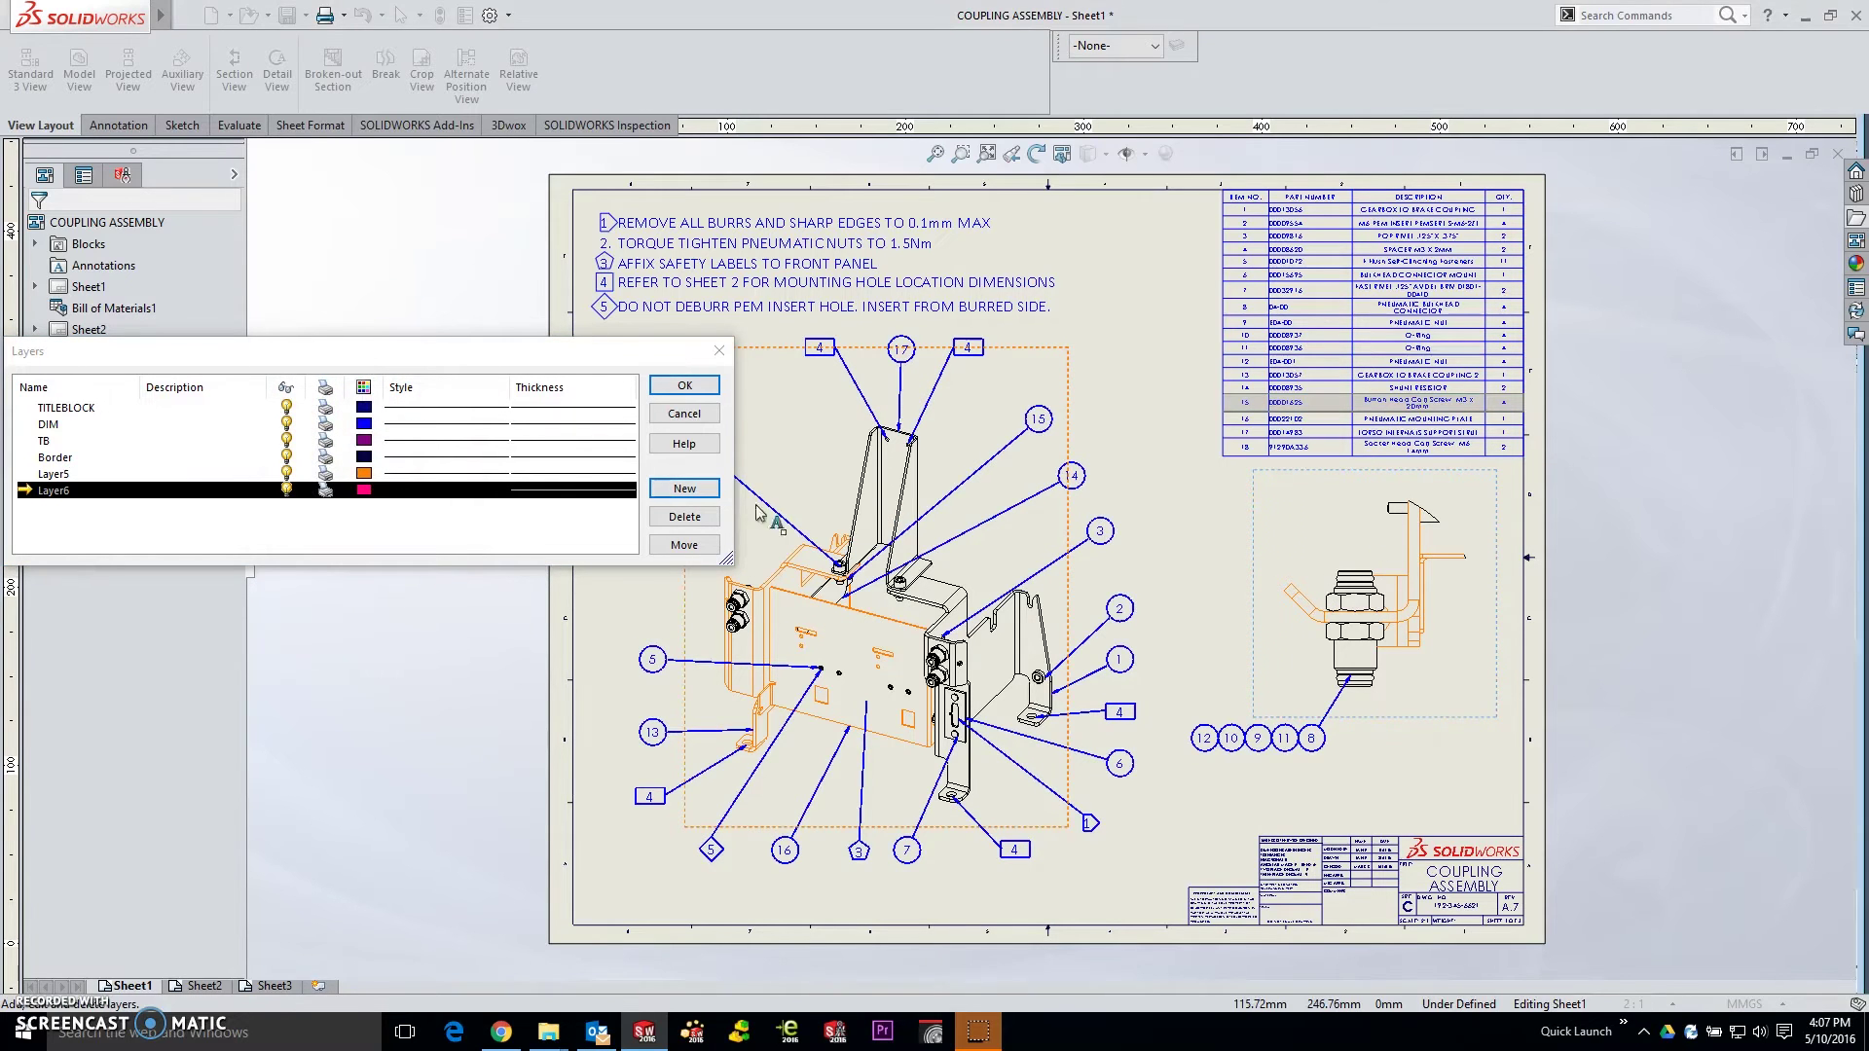
pyautogui.click(684, 545)
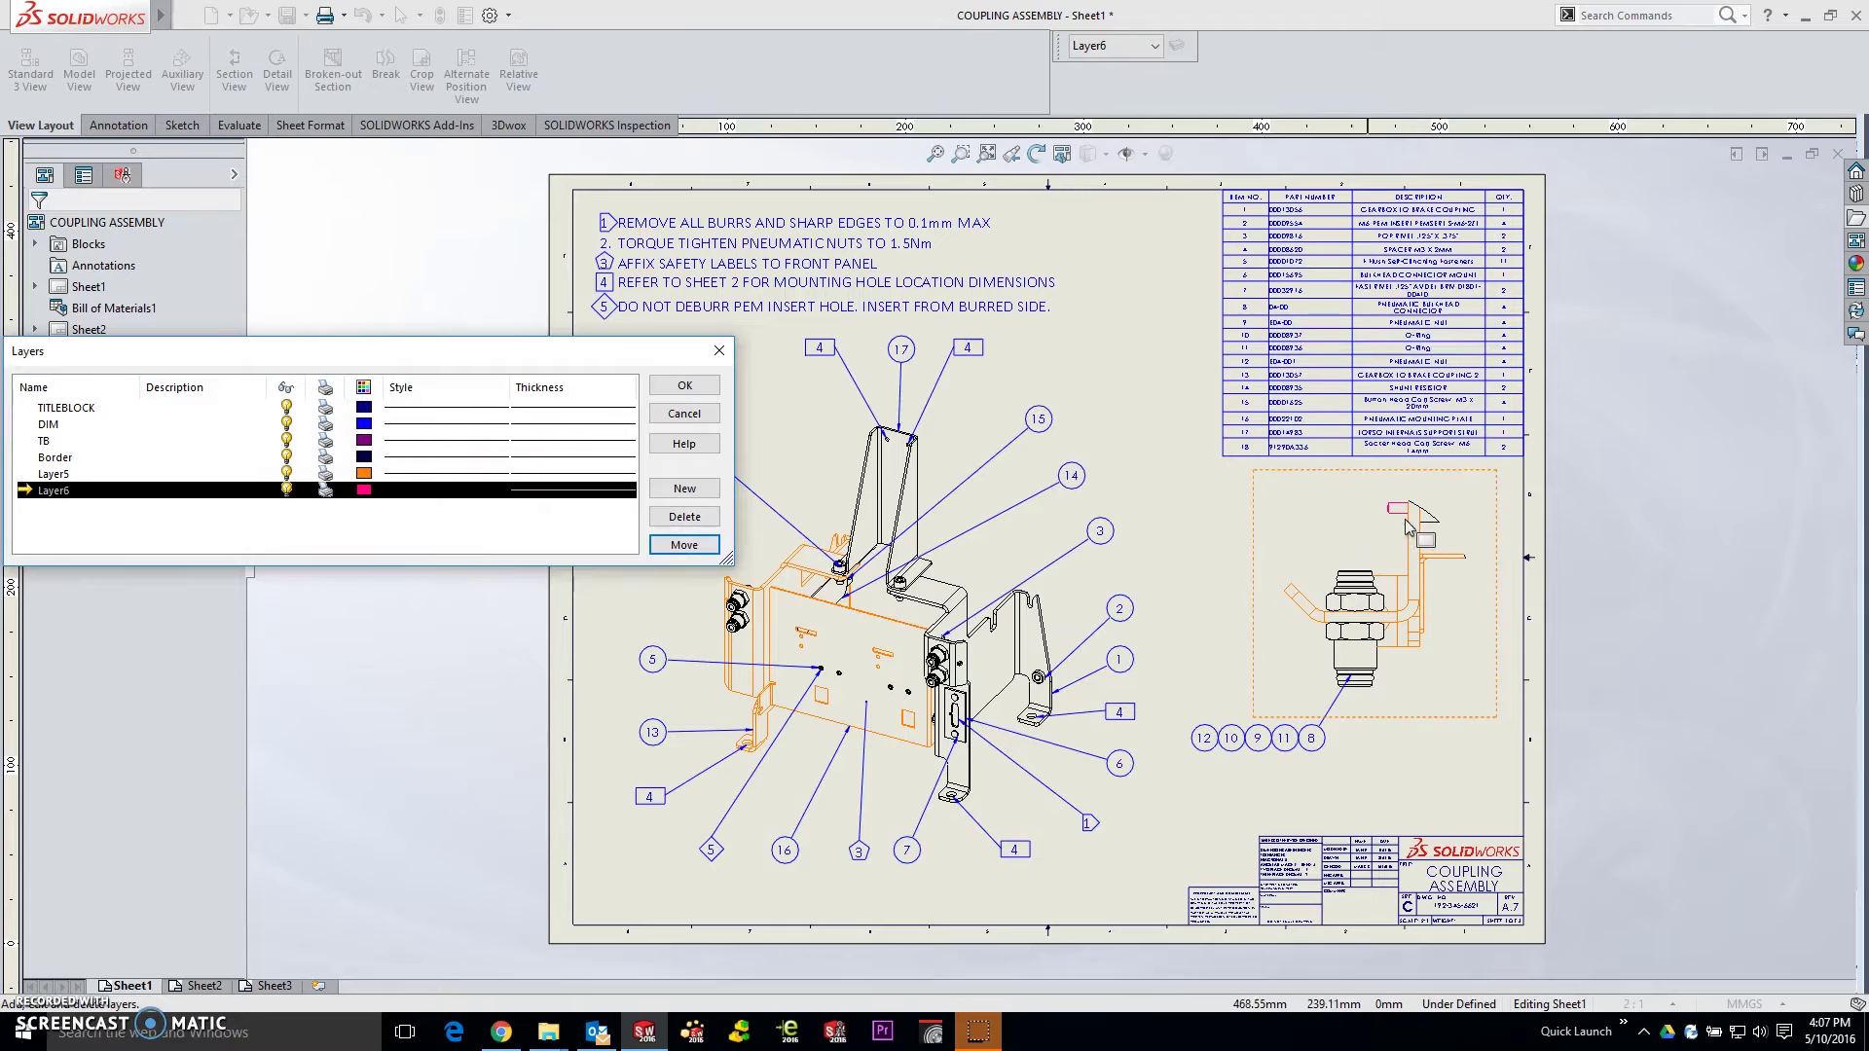
# Make Layer6 current, hide and re-show Layer5's geometry, and close the Layers dialog.
pyautogui.click(287, 499)
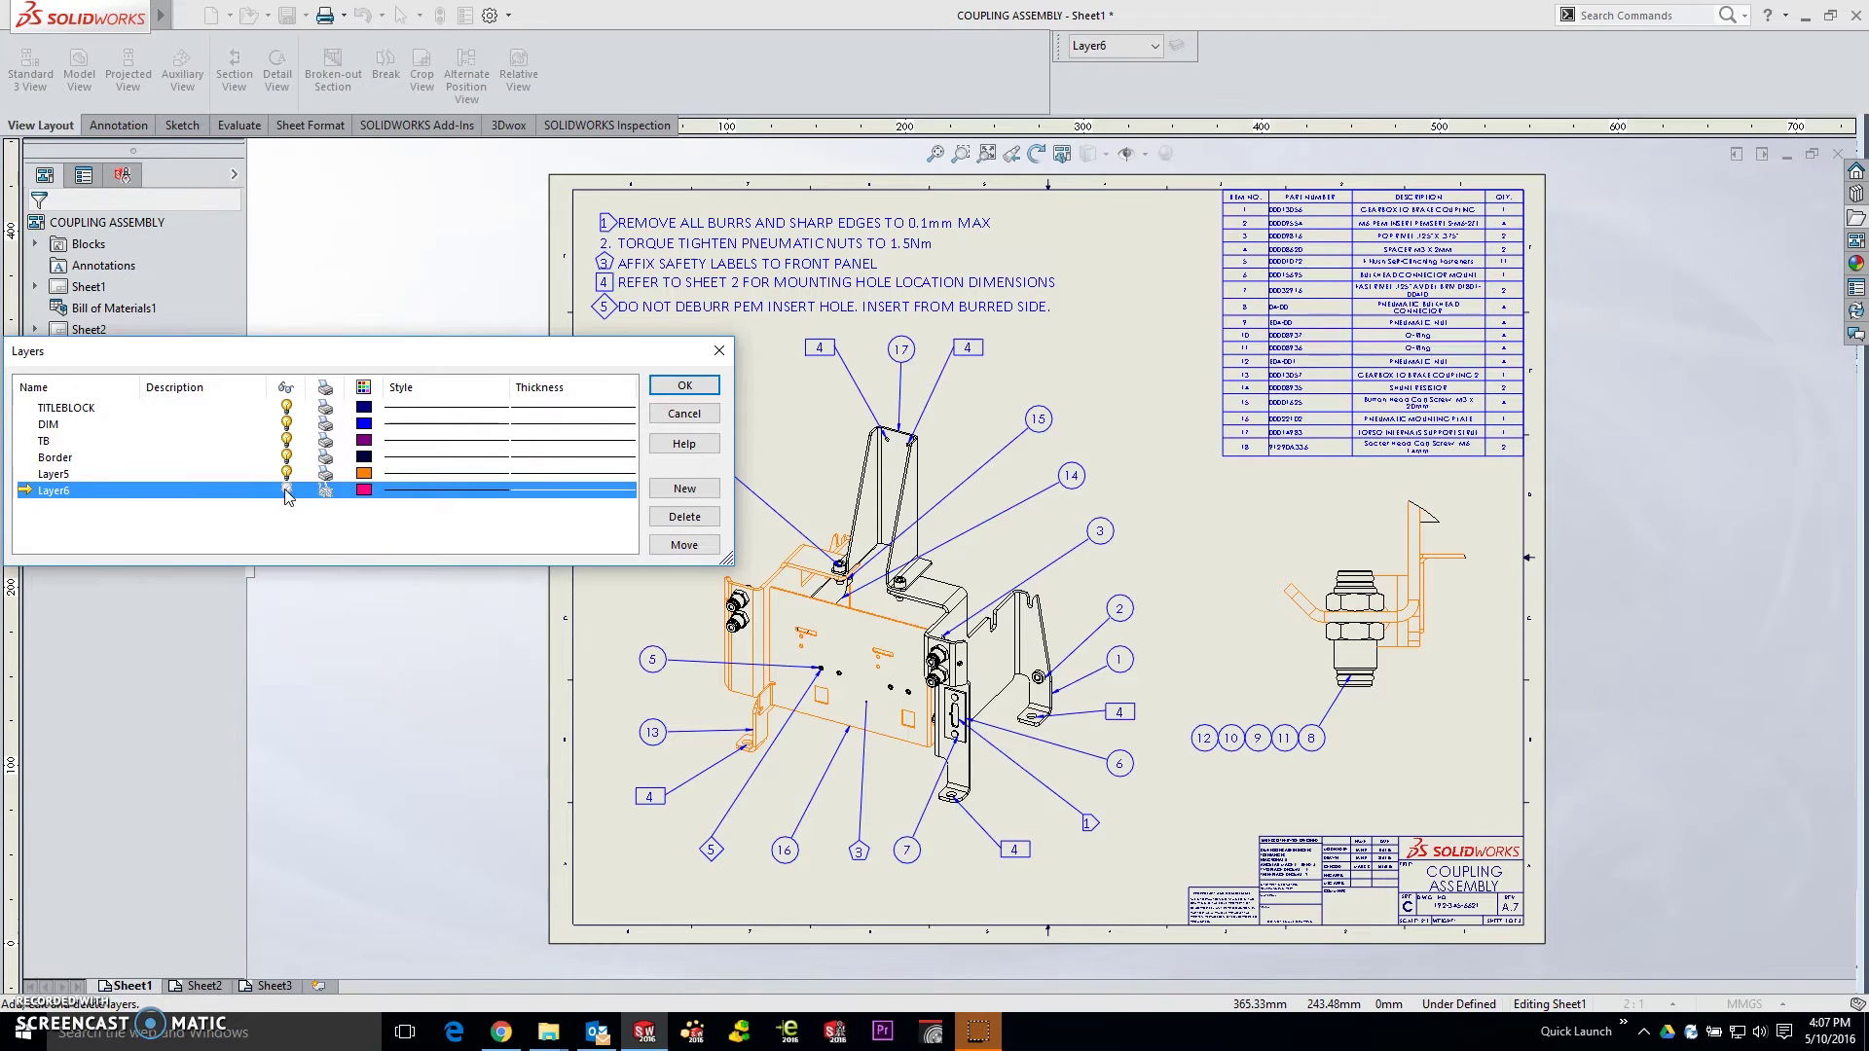
pyautogui.click(286, 474)
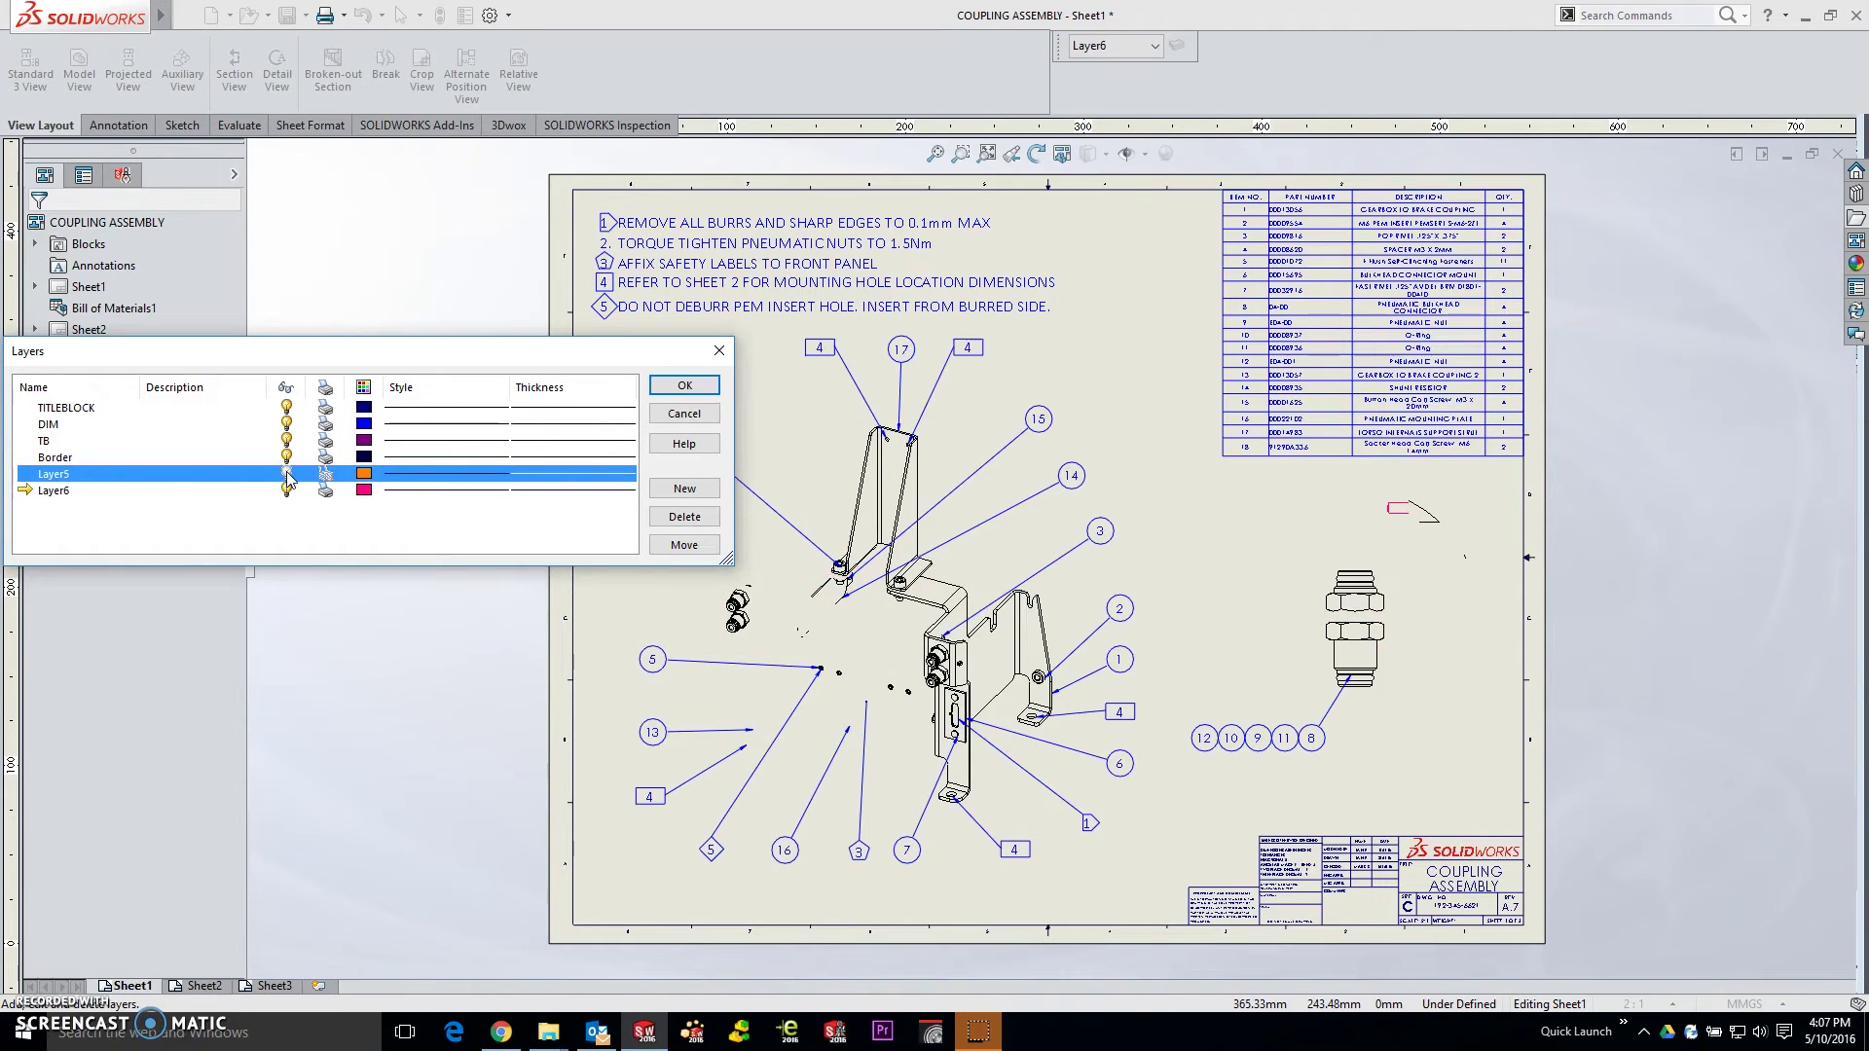
pyautogui.click(286, 474)
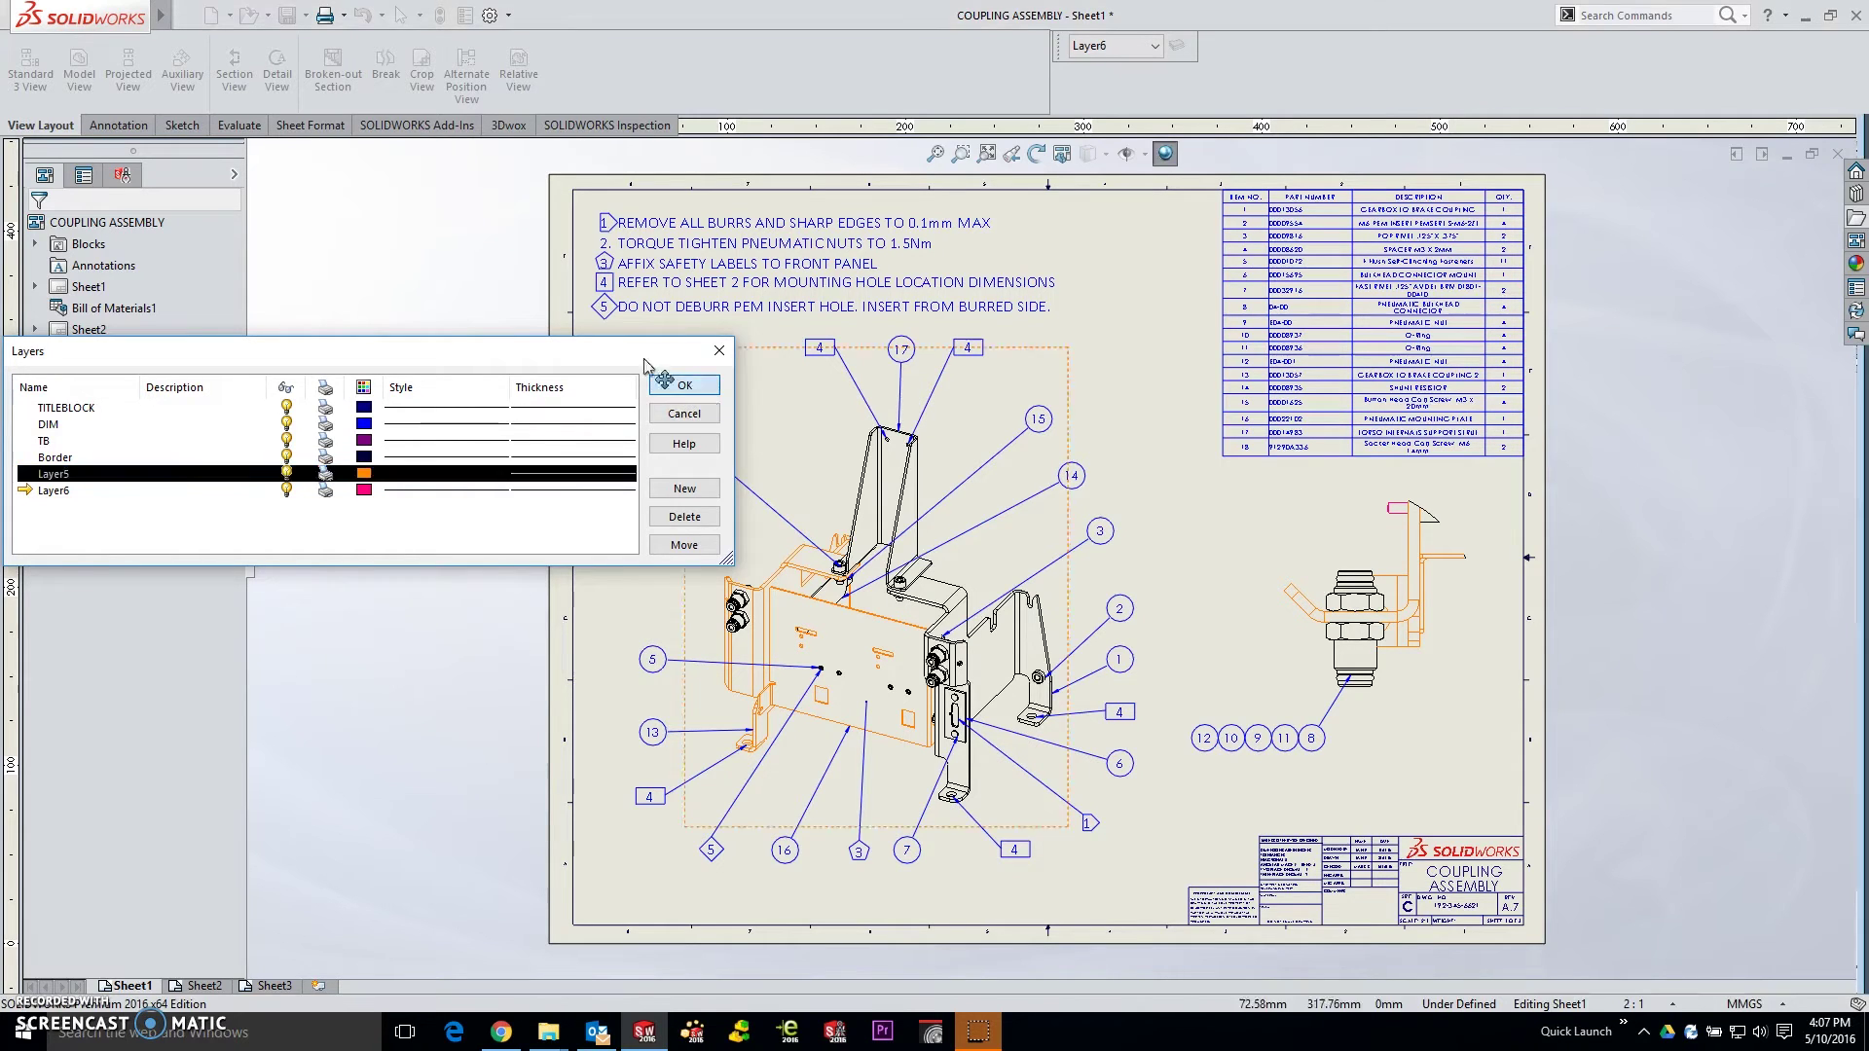
pyautogui.click(686, 385)
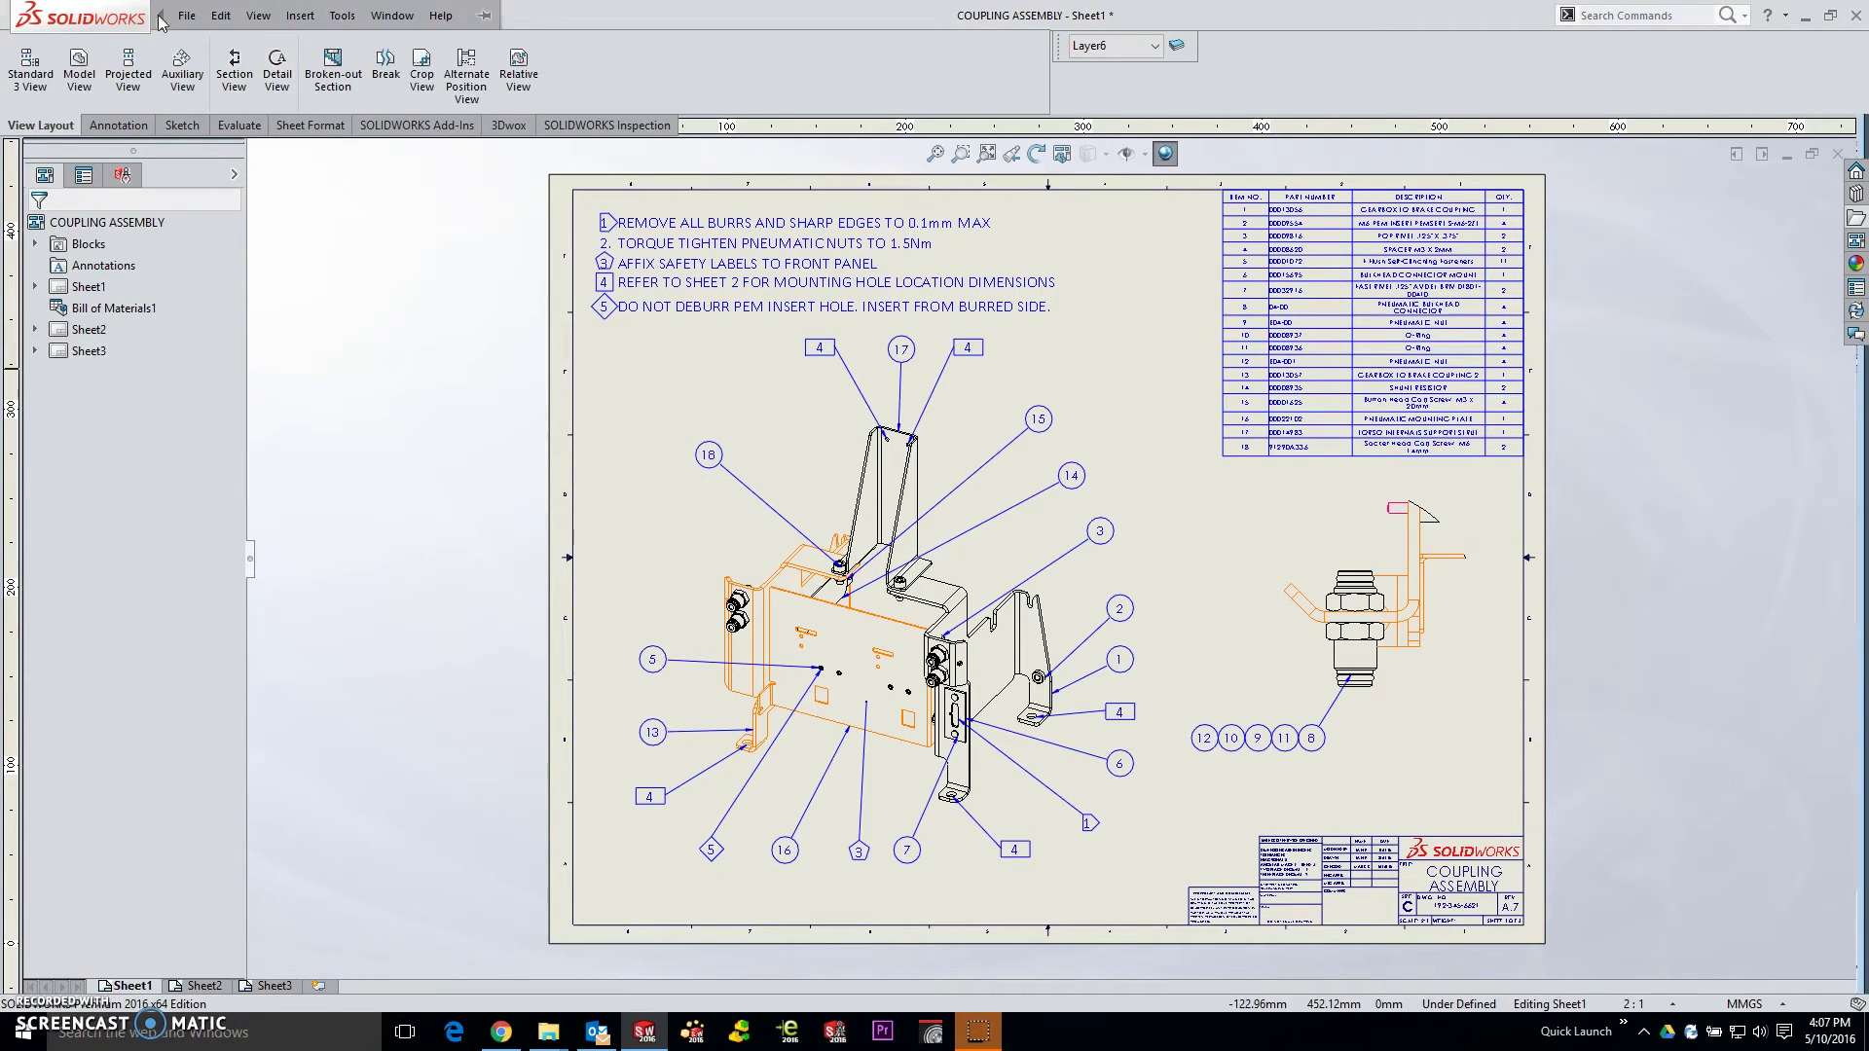
# Start Save As without updating inactive sheets and set the file type to Dwg (*.dwg).
pyautogui.click(186, 16)
pyautogui.click(215, 148)
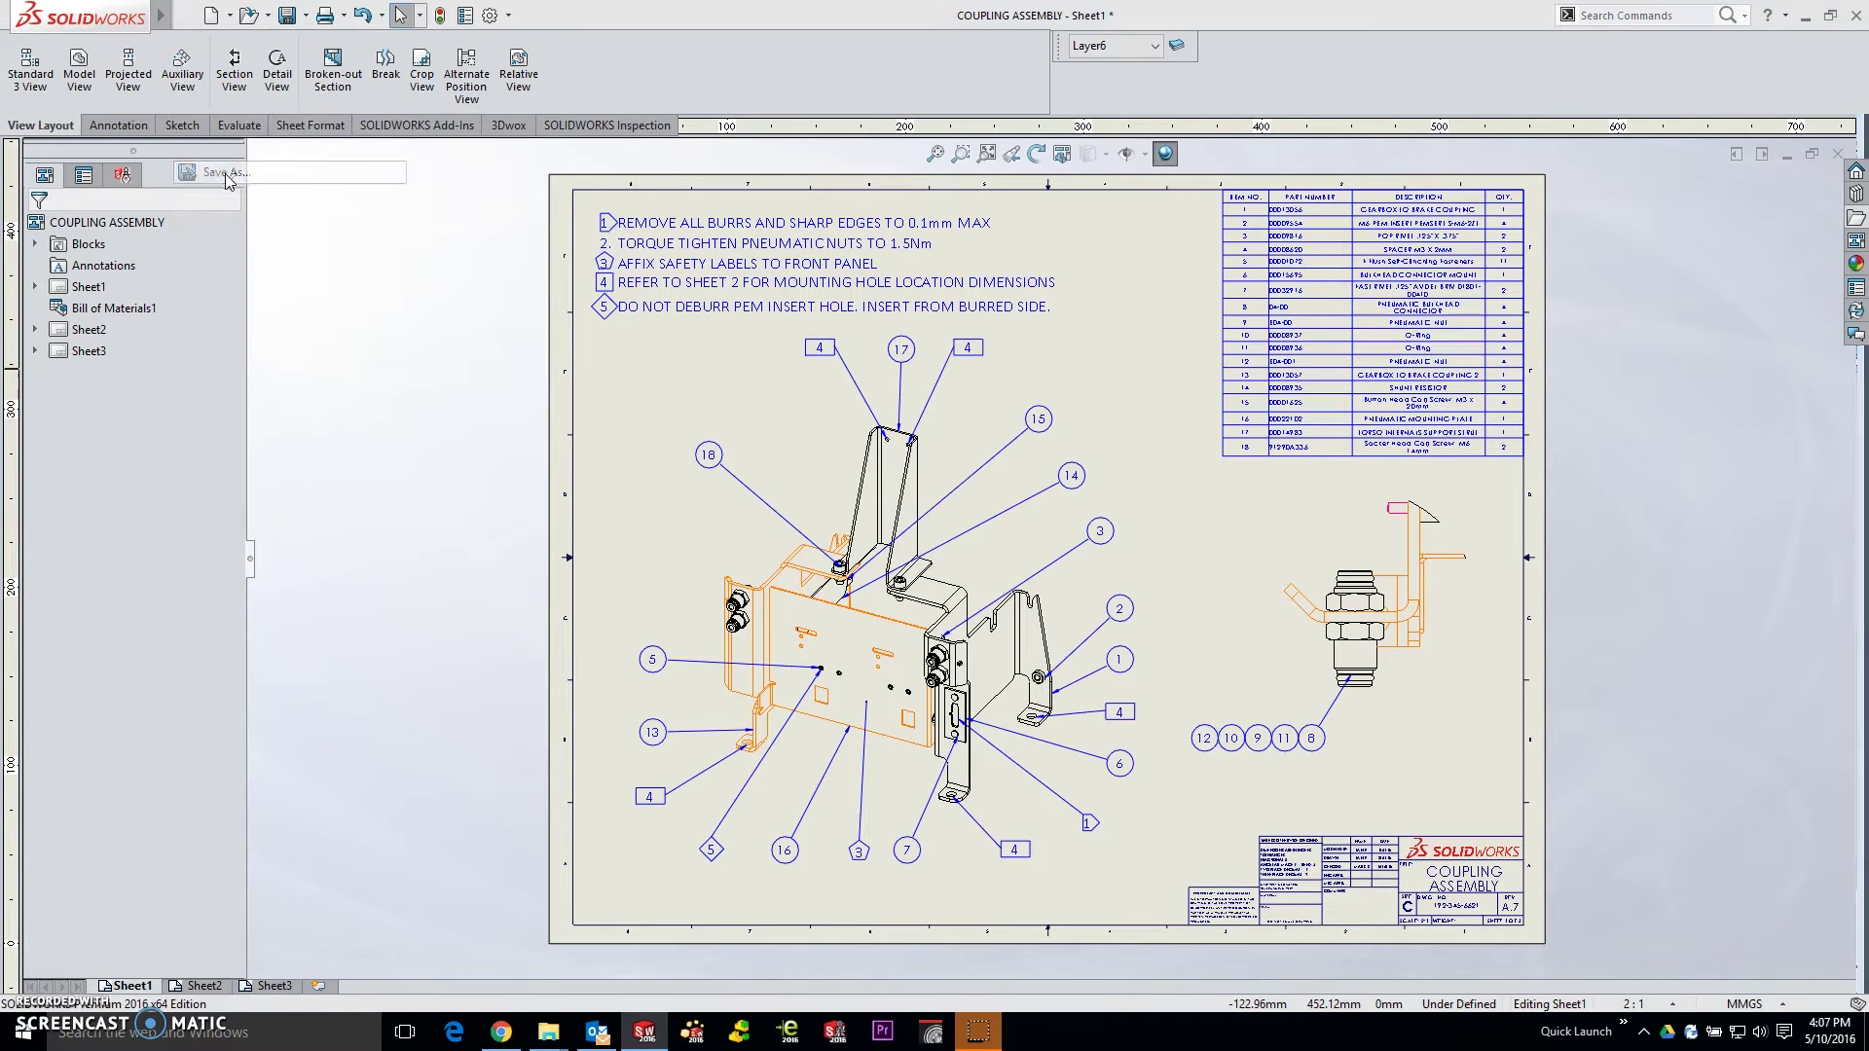
pyautogui.click(1034, 537)
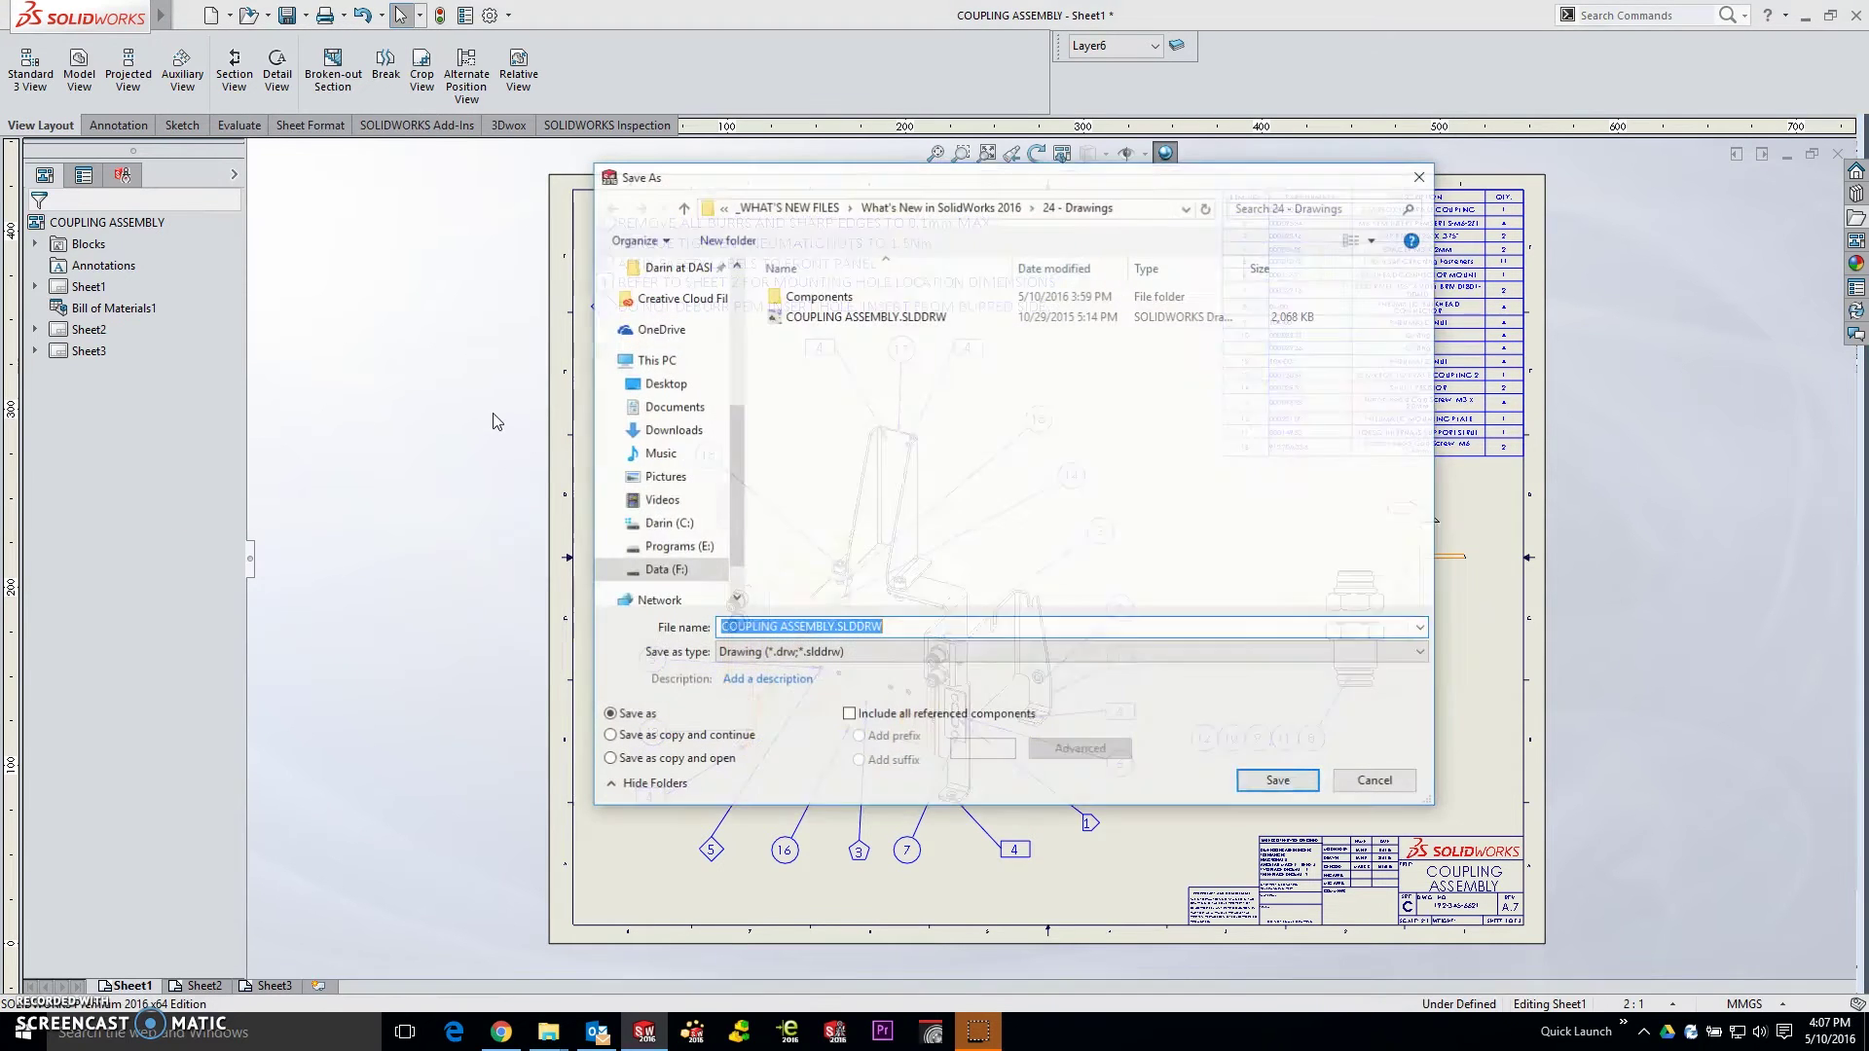
pyautogui.click(891, 657)
pyautogui.click(808, 731)
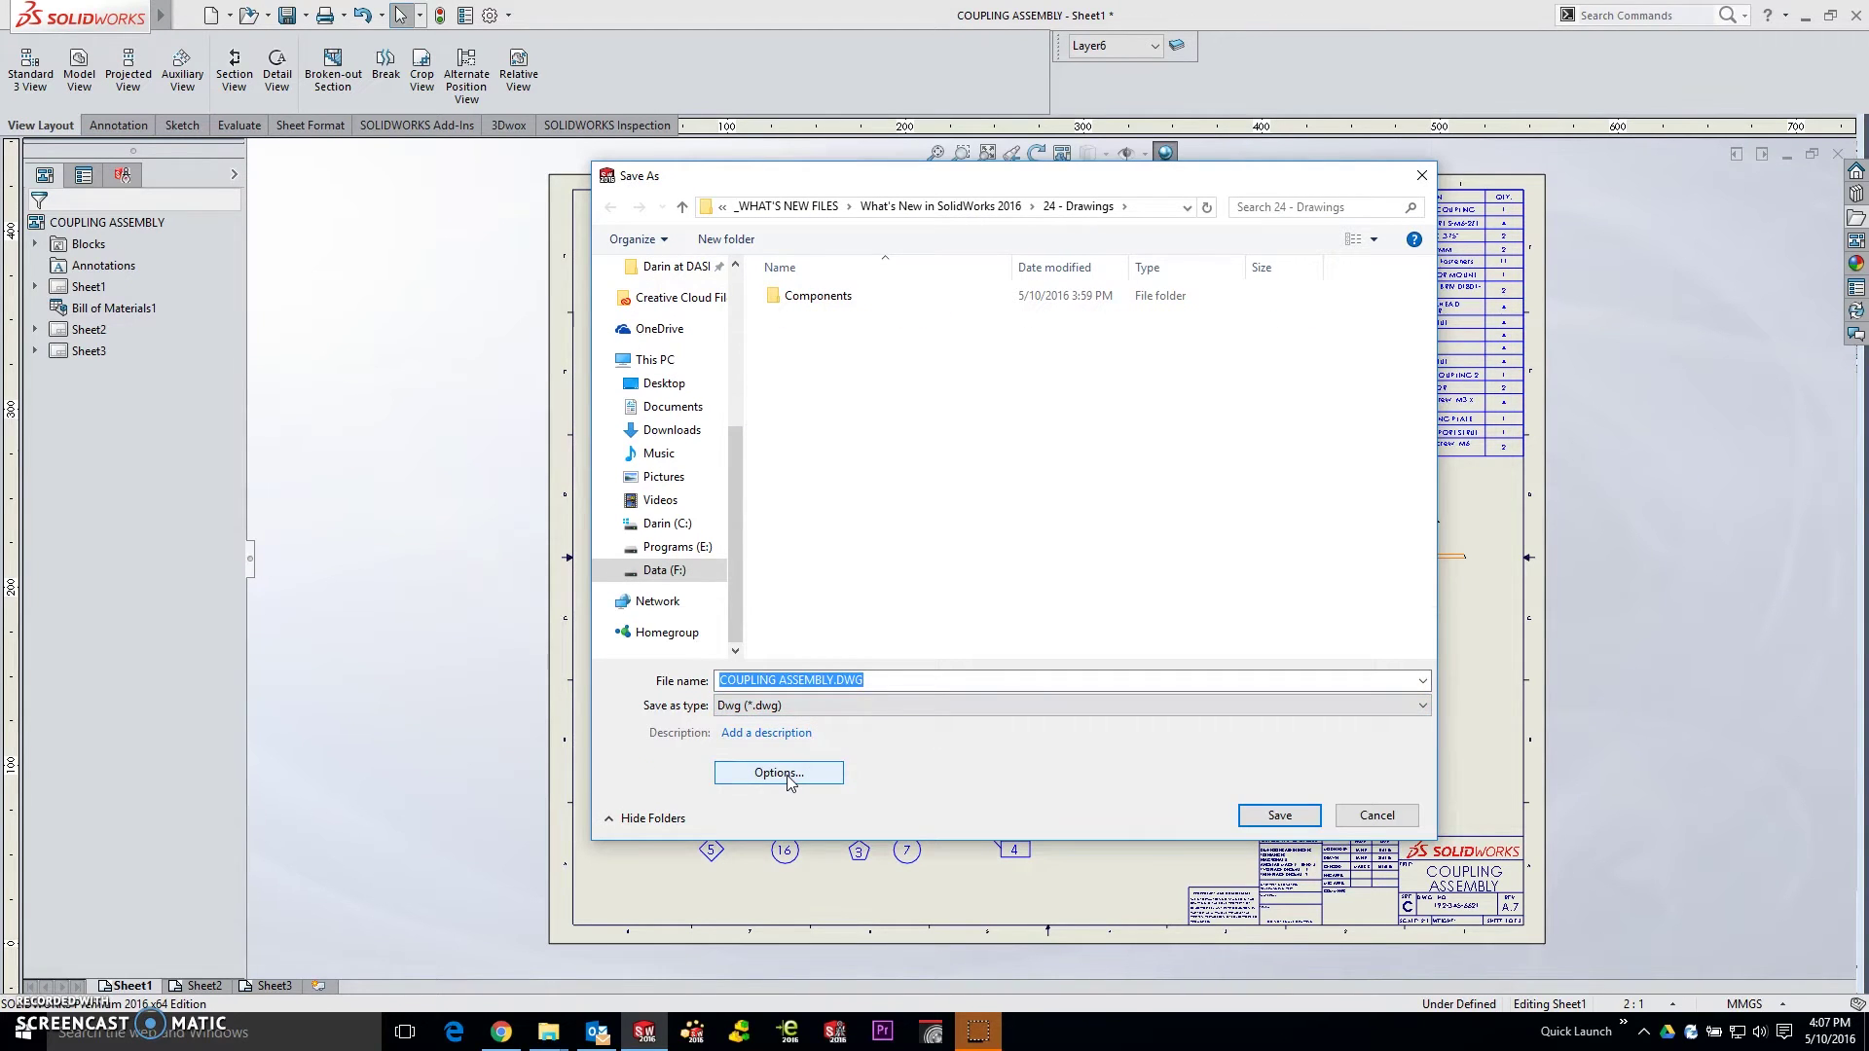
# Open the DXF/DWG export options, set to R2000-2002 with all sheets in one file.
pyautogui.click(780, 773)
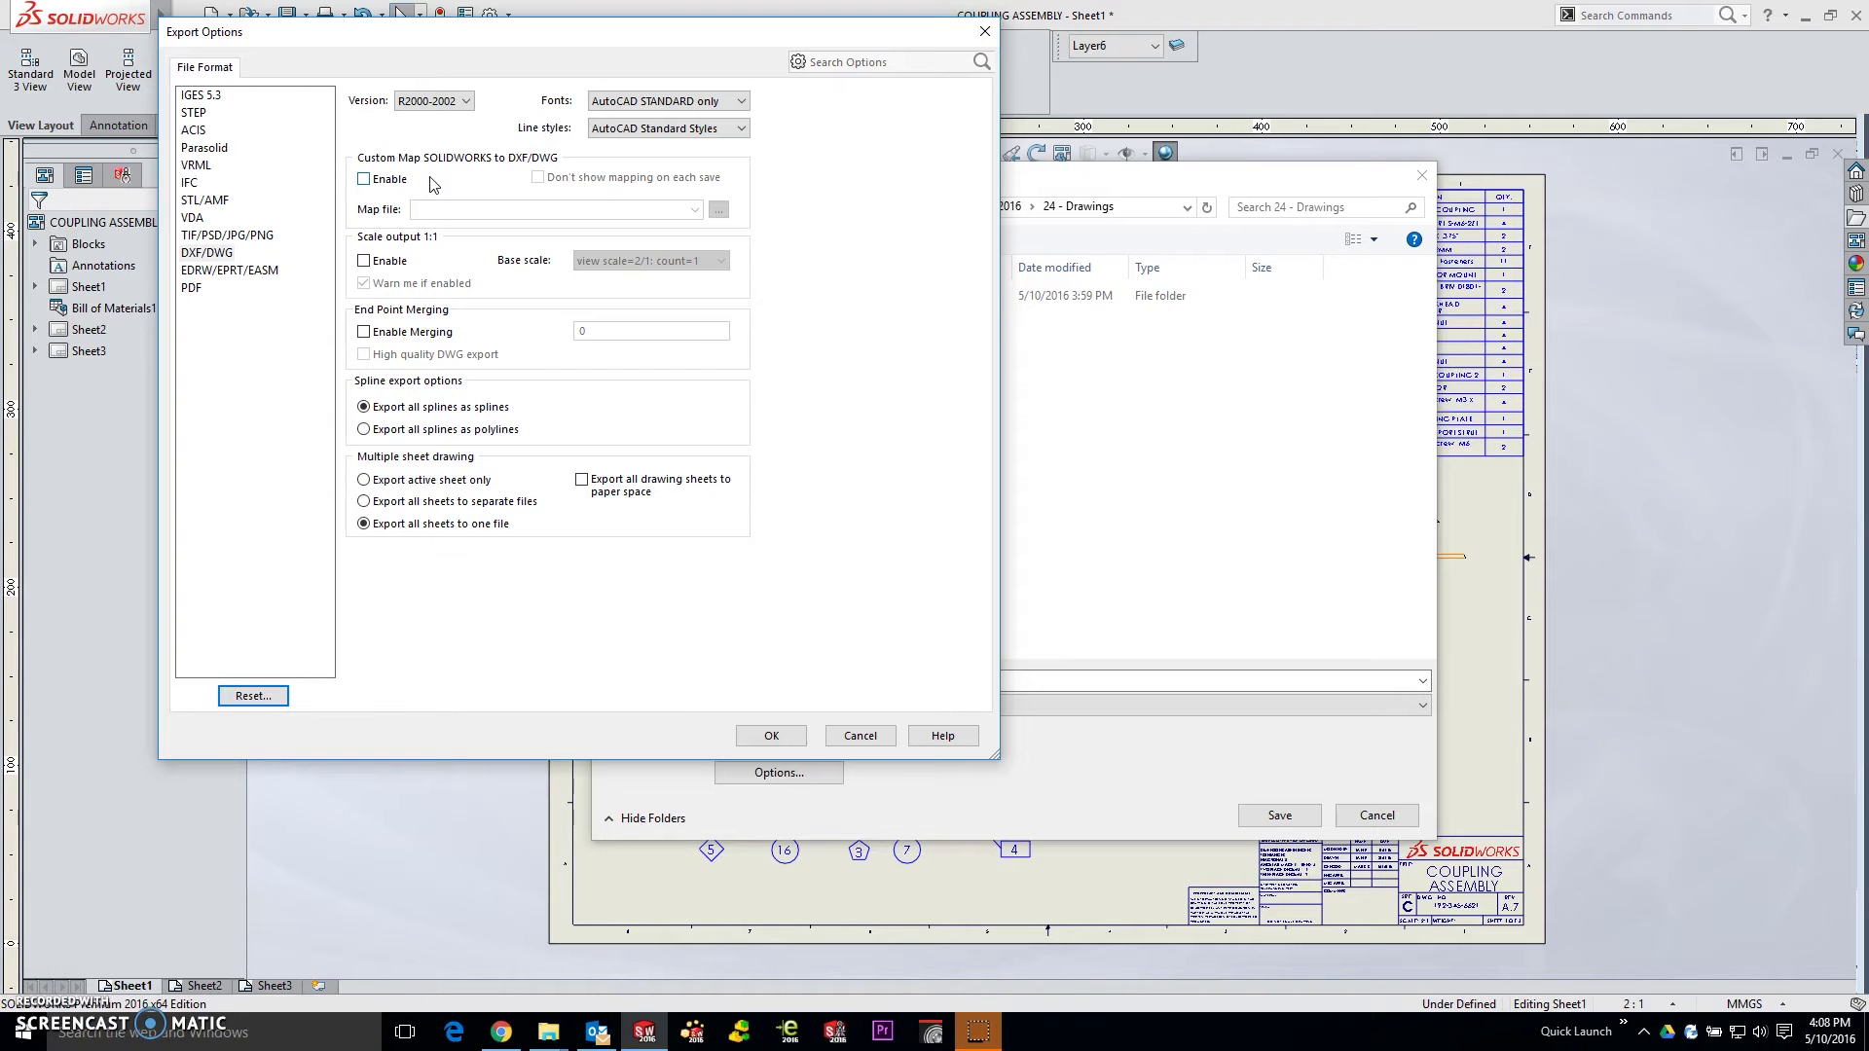
# Export the drawing as COUPLING ASSEMBLY.DWG, dismiss the scale warning, and show the File Explorer pane.
pyautogui.click(770, 735)
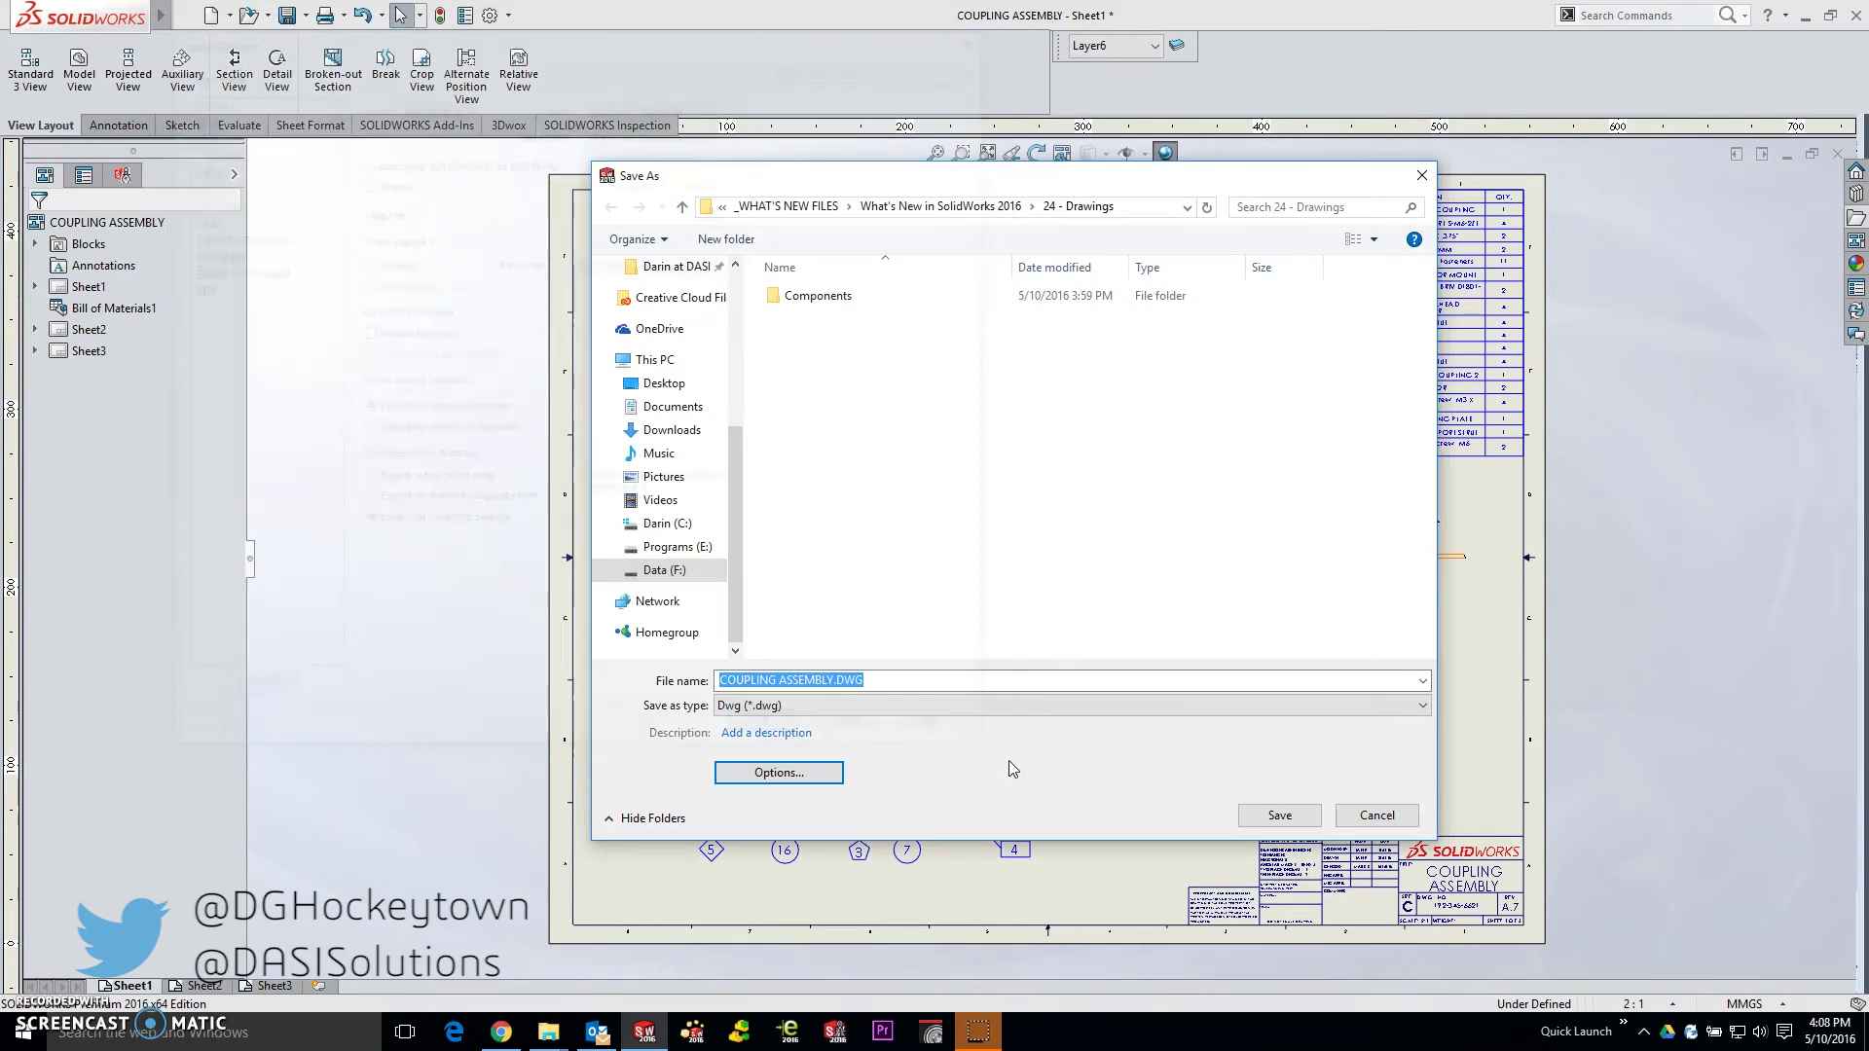
pyautogui.click(1280, 818)
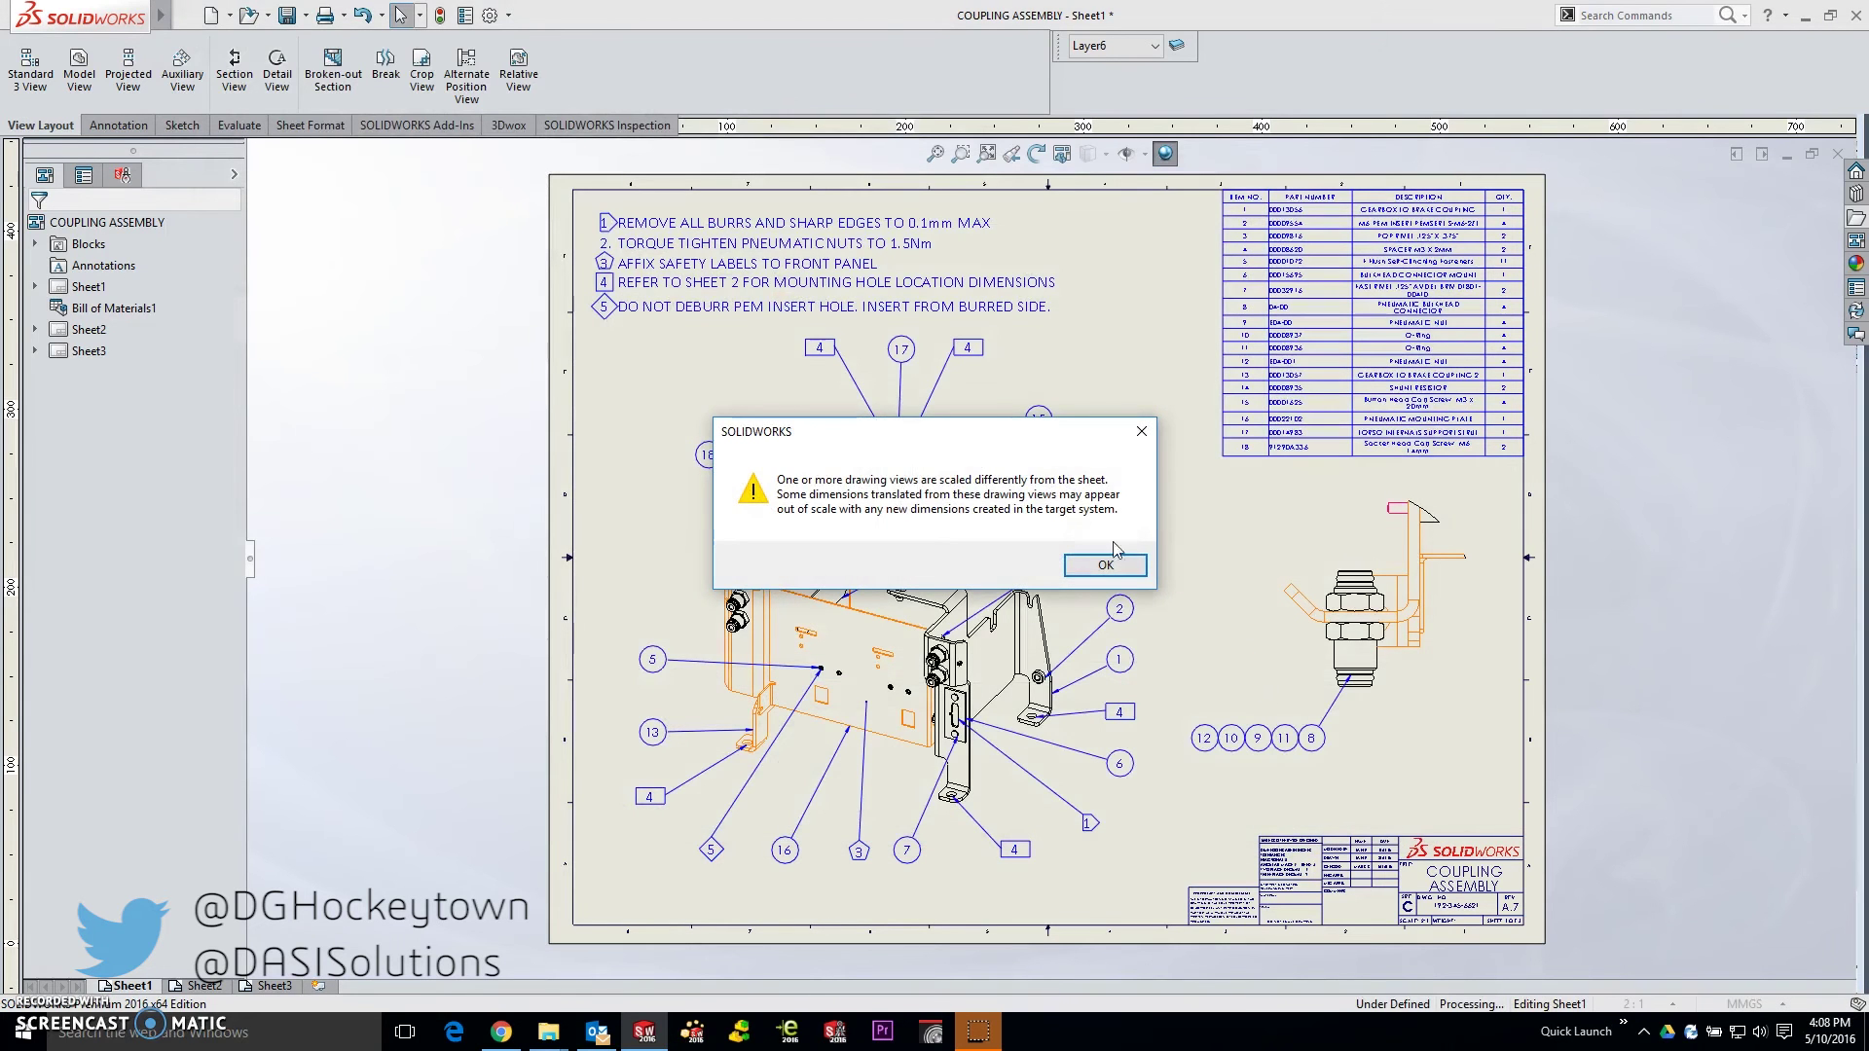
pyautogui.click(1106, 566)
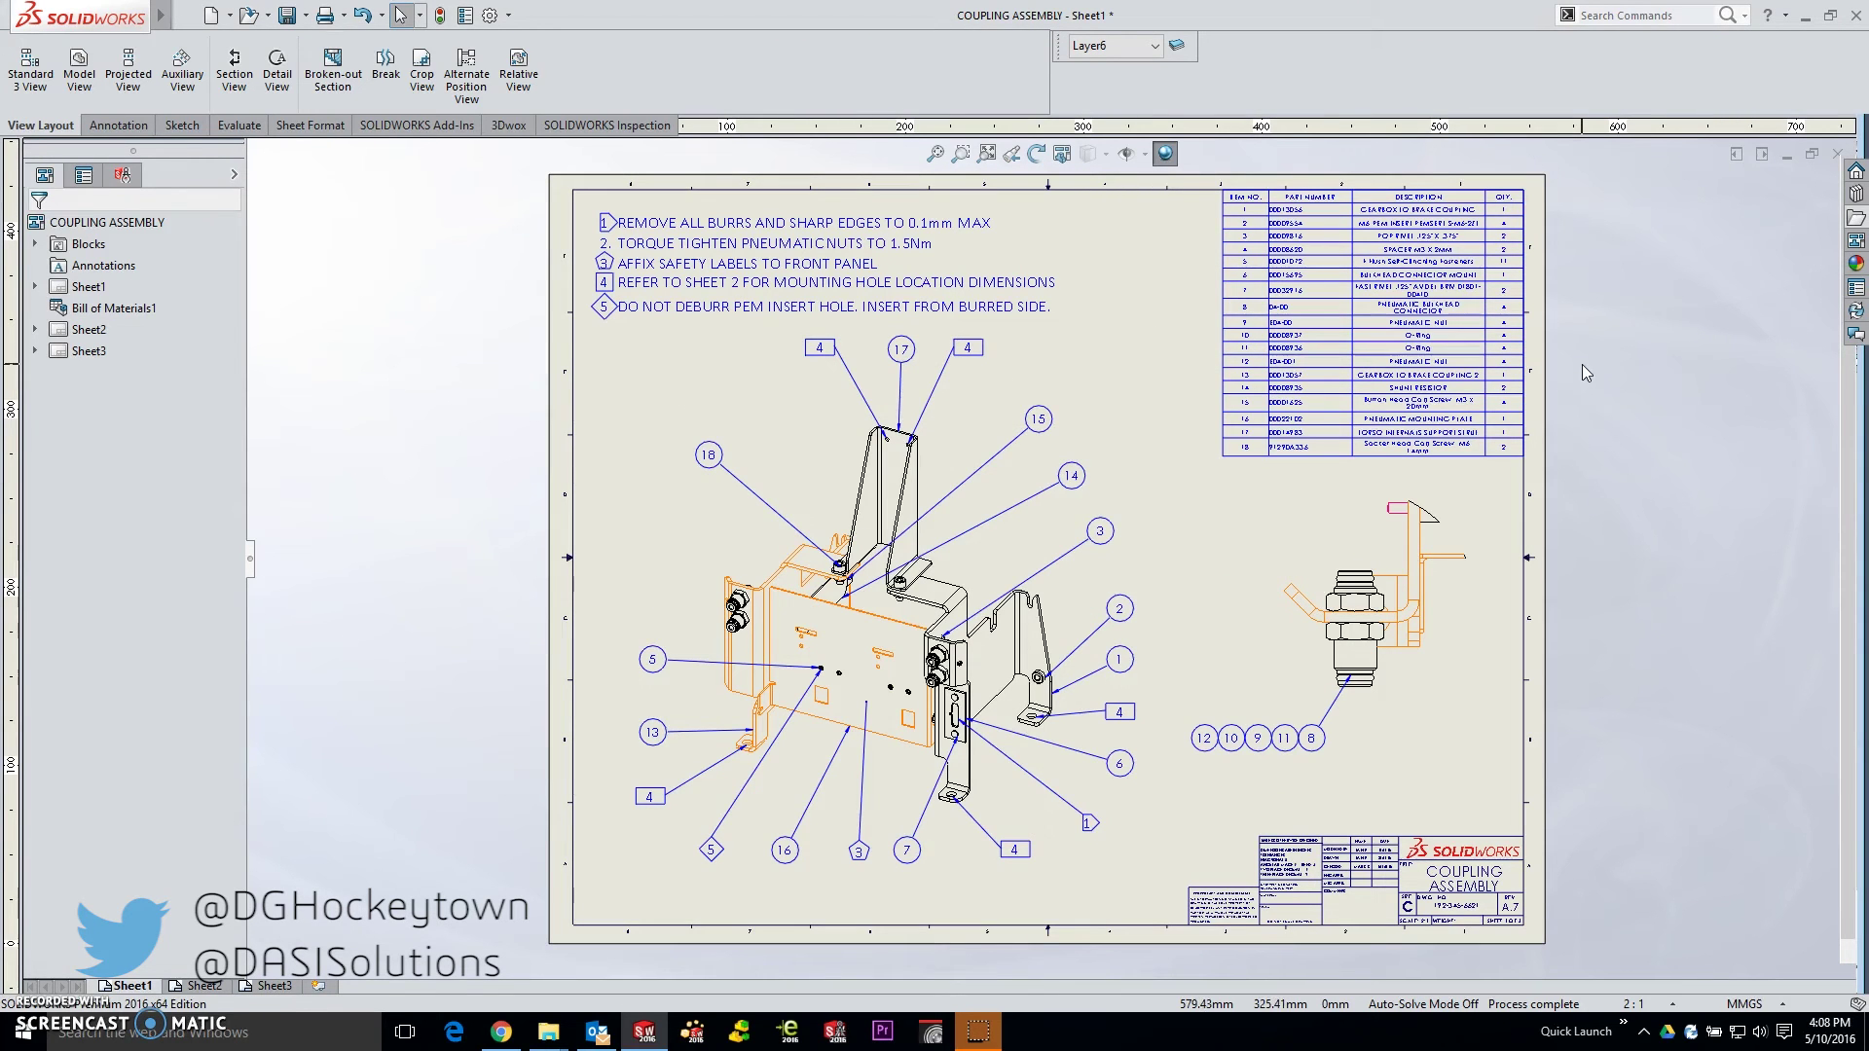
pyautogui.click(1855, 219)
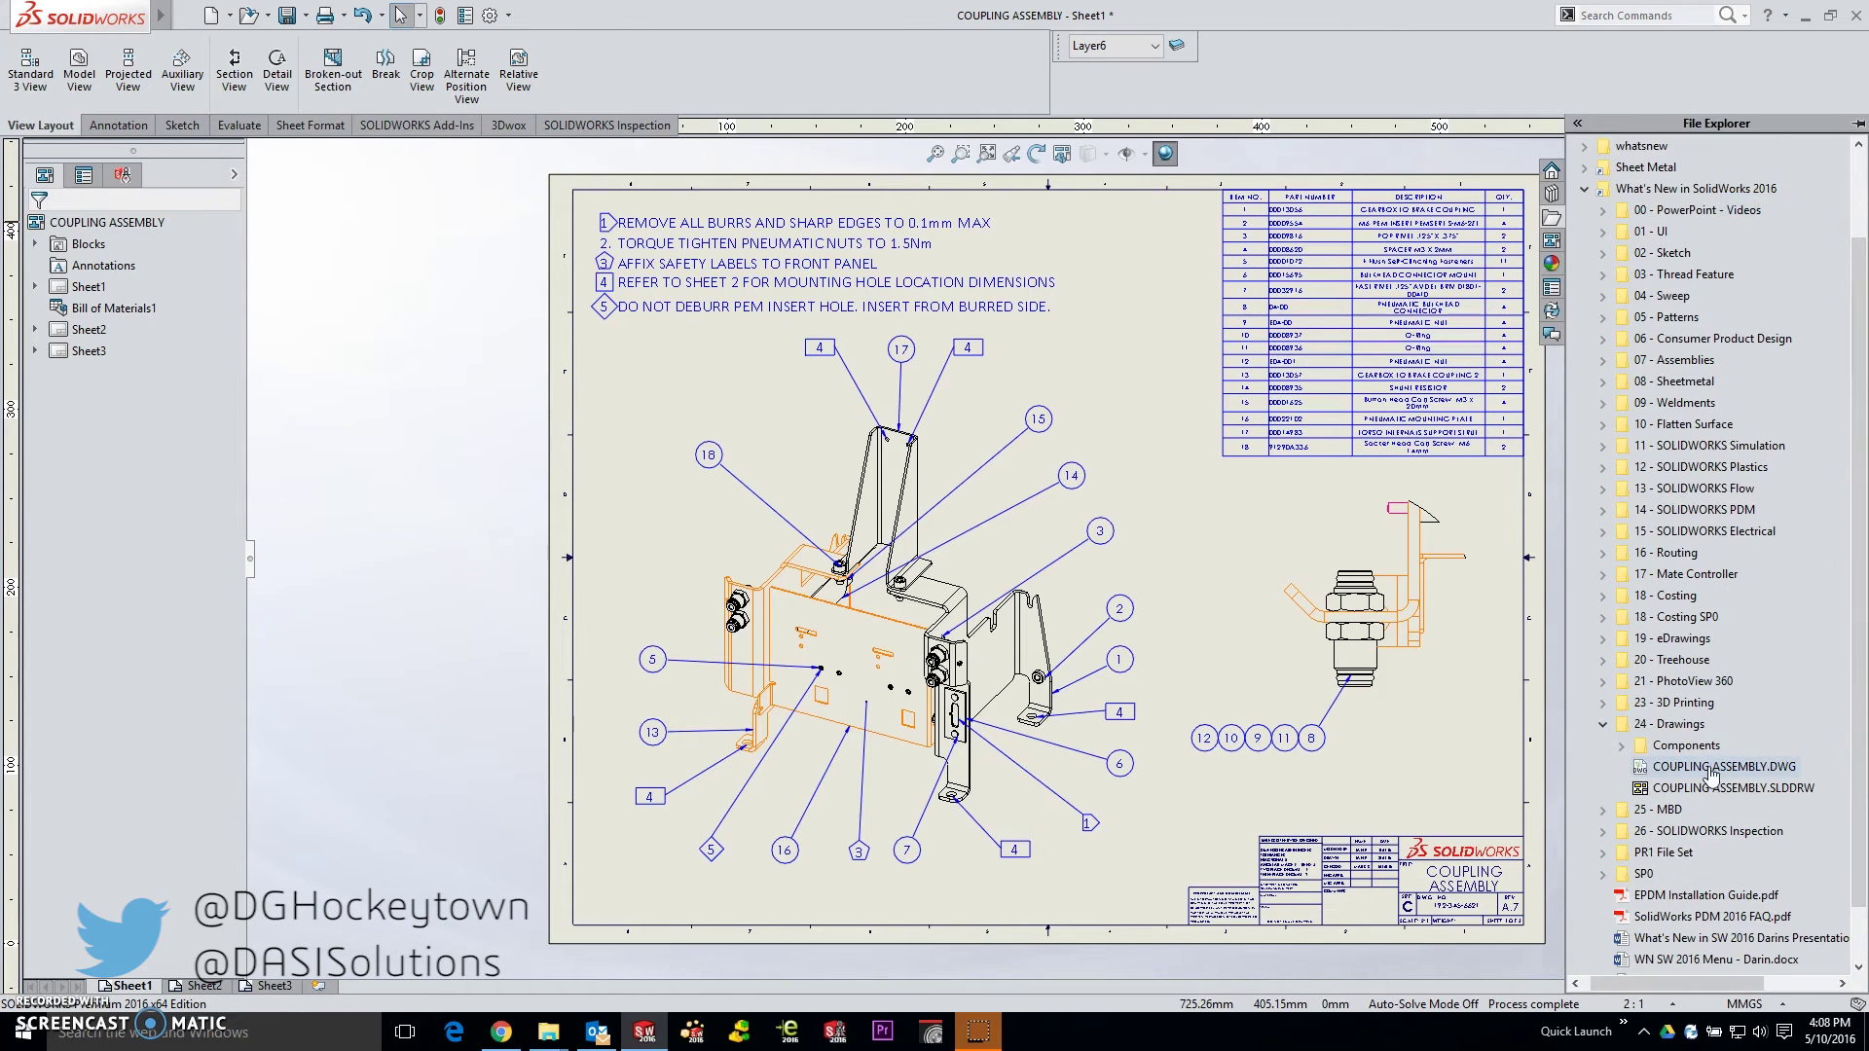
# Open COUPLING ASSEMBLY.DWG in DraftSight, declining the activation prompt.
pyautogui.doubleClick(1710, 767)
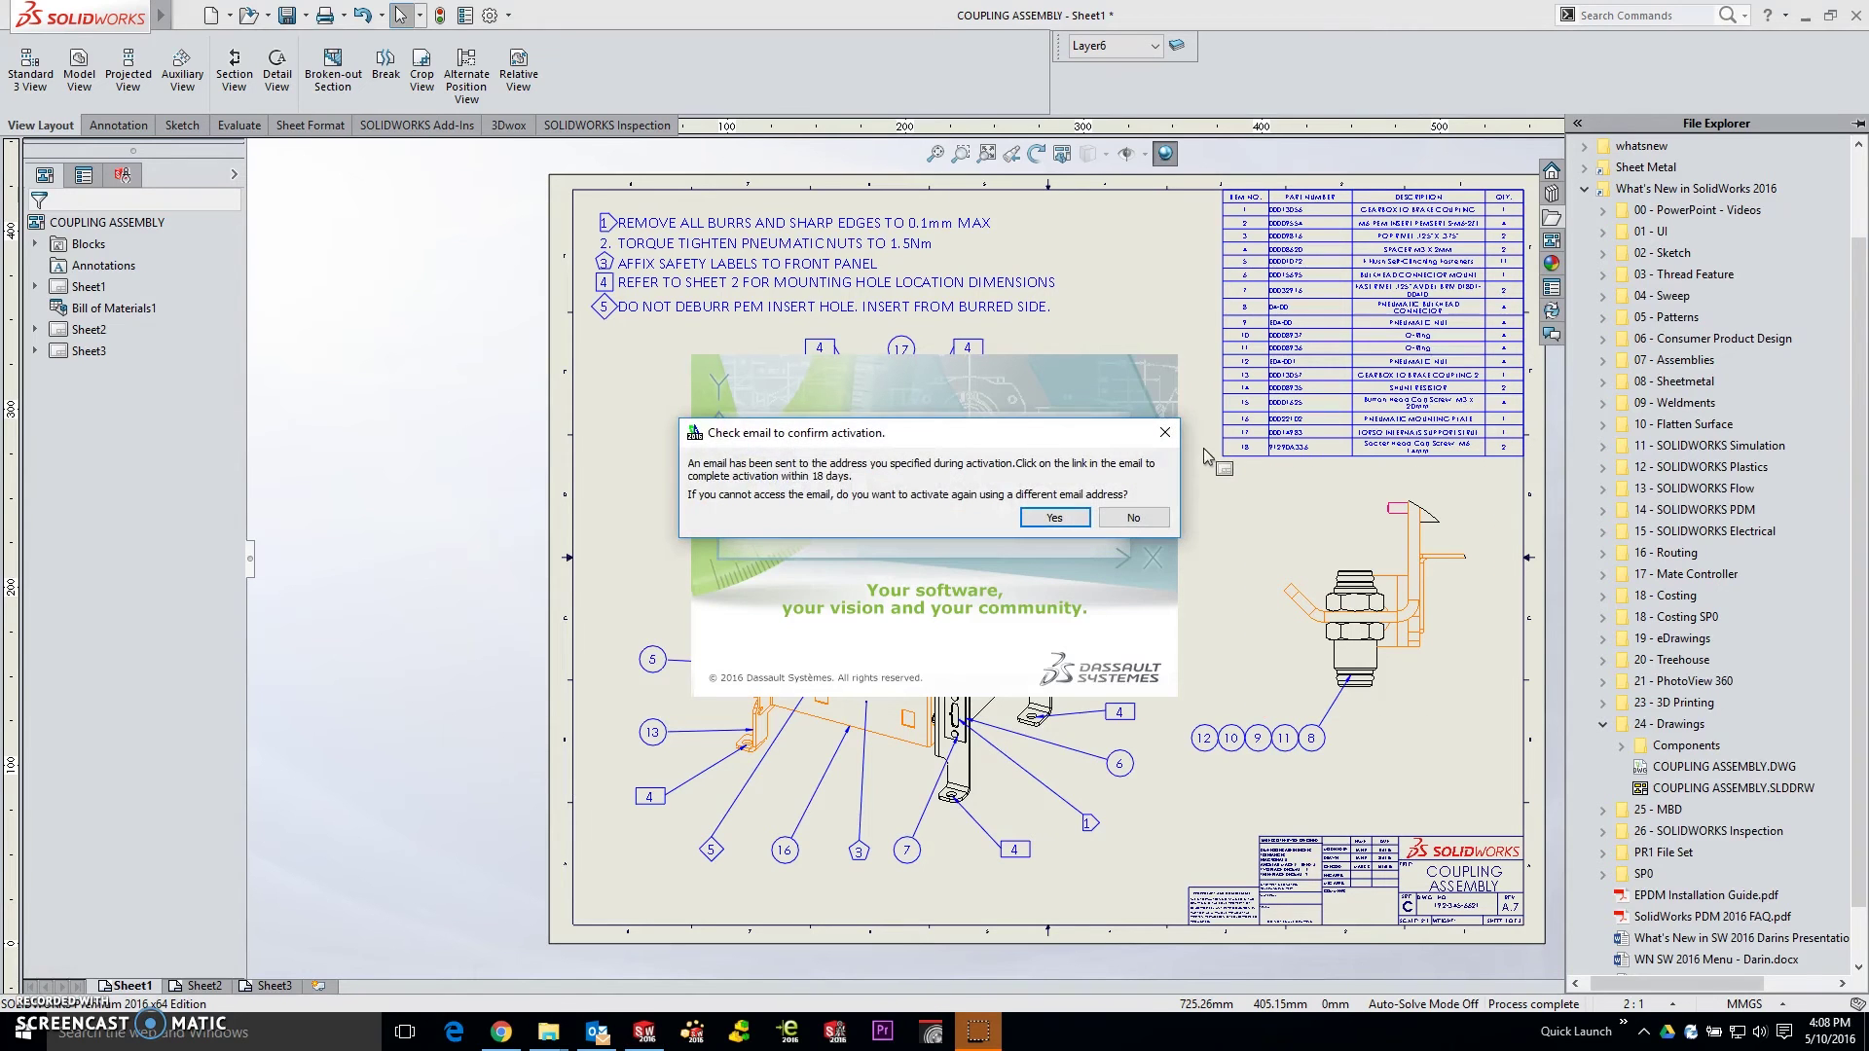
pyautogui.click(1132, 518)
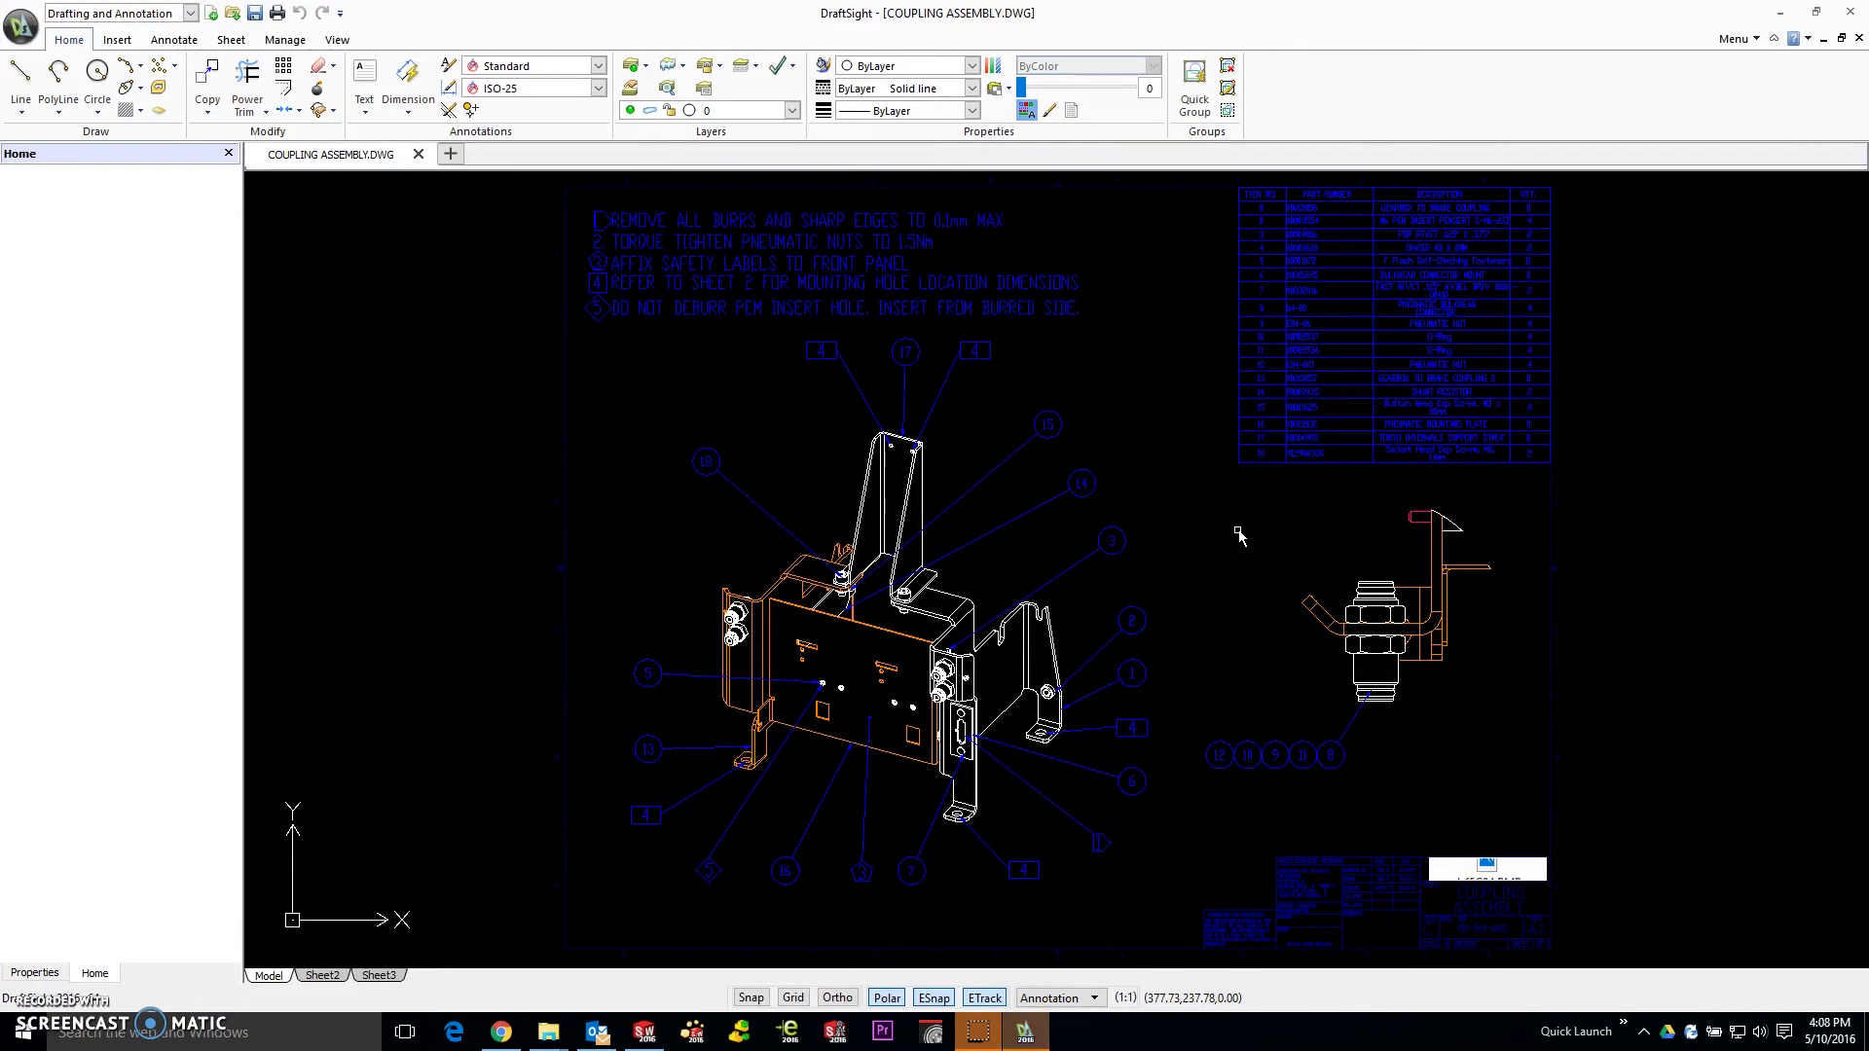
# Toggle LAYER5 and LAYER6 off and back on, then window-select the border entities.
pyautogui.click(792, 112)
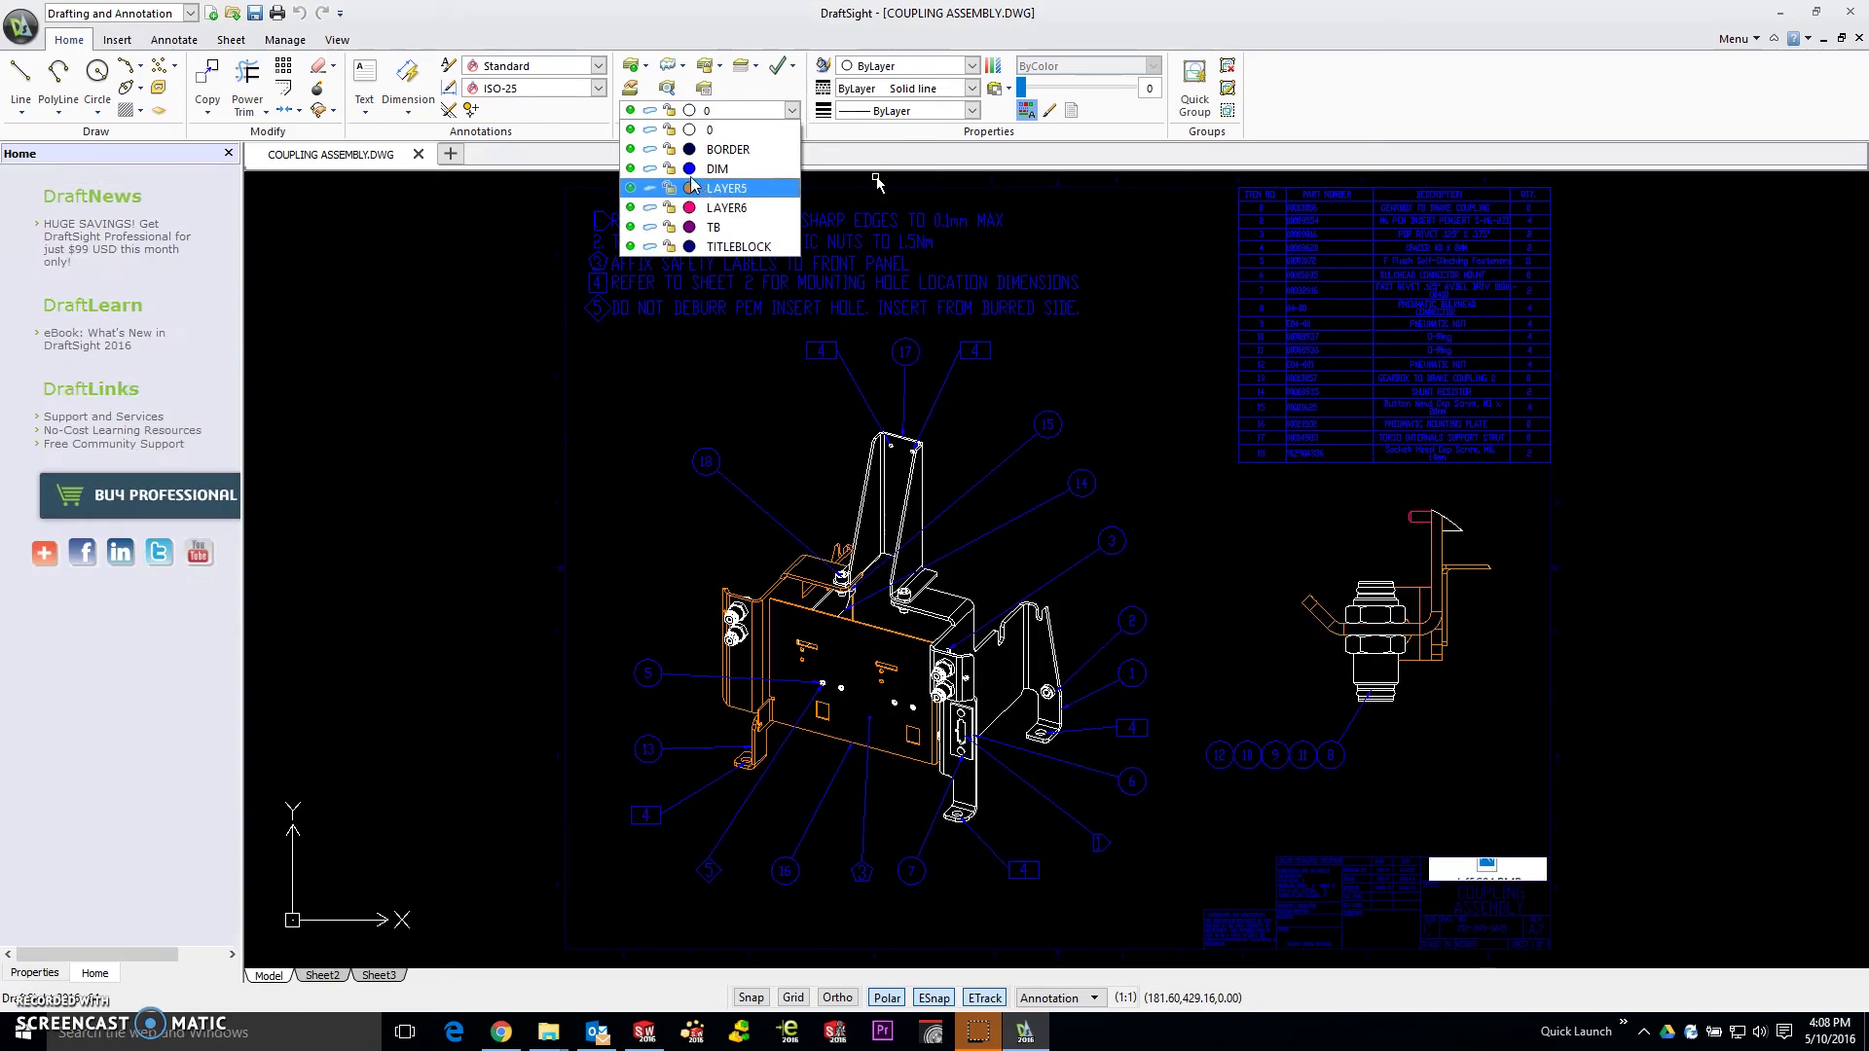
pyautogui.click(629, 188)
pyautogui.click(630, 207)
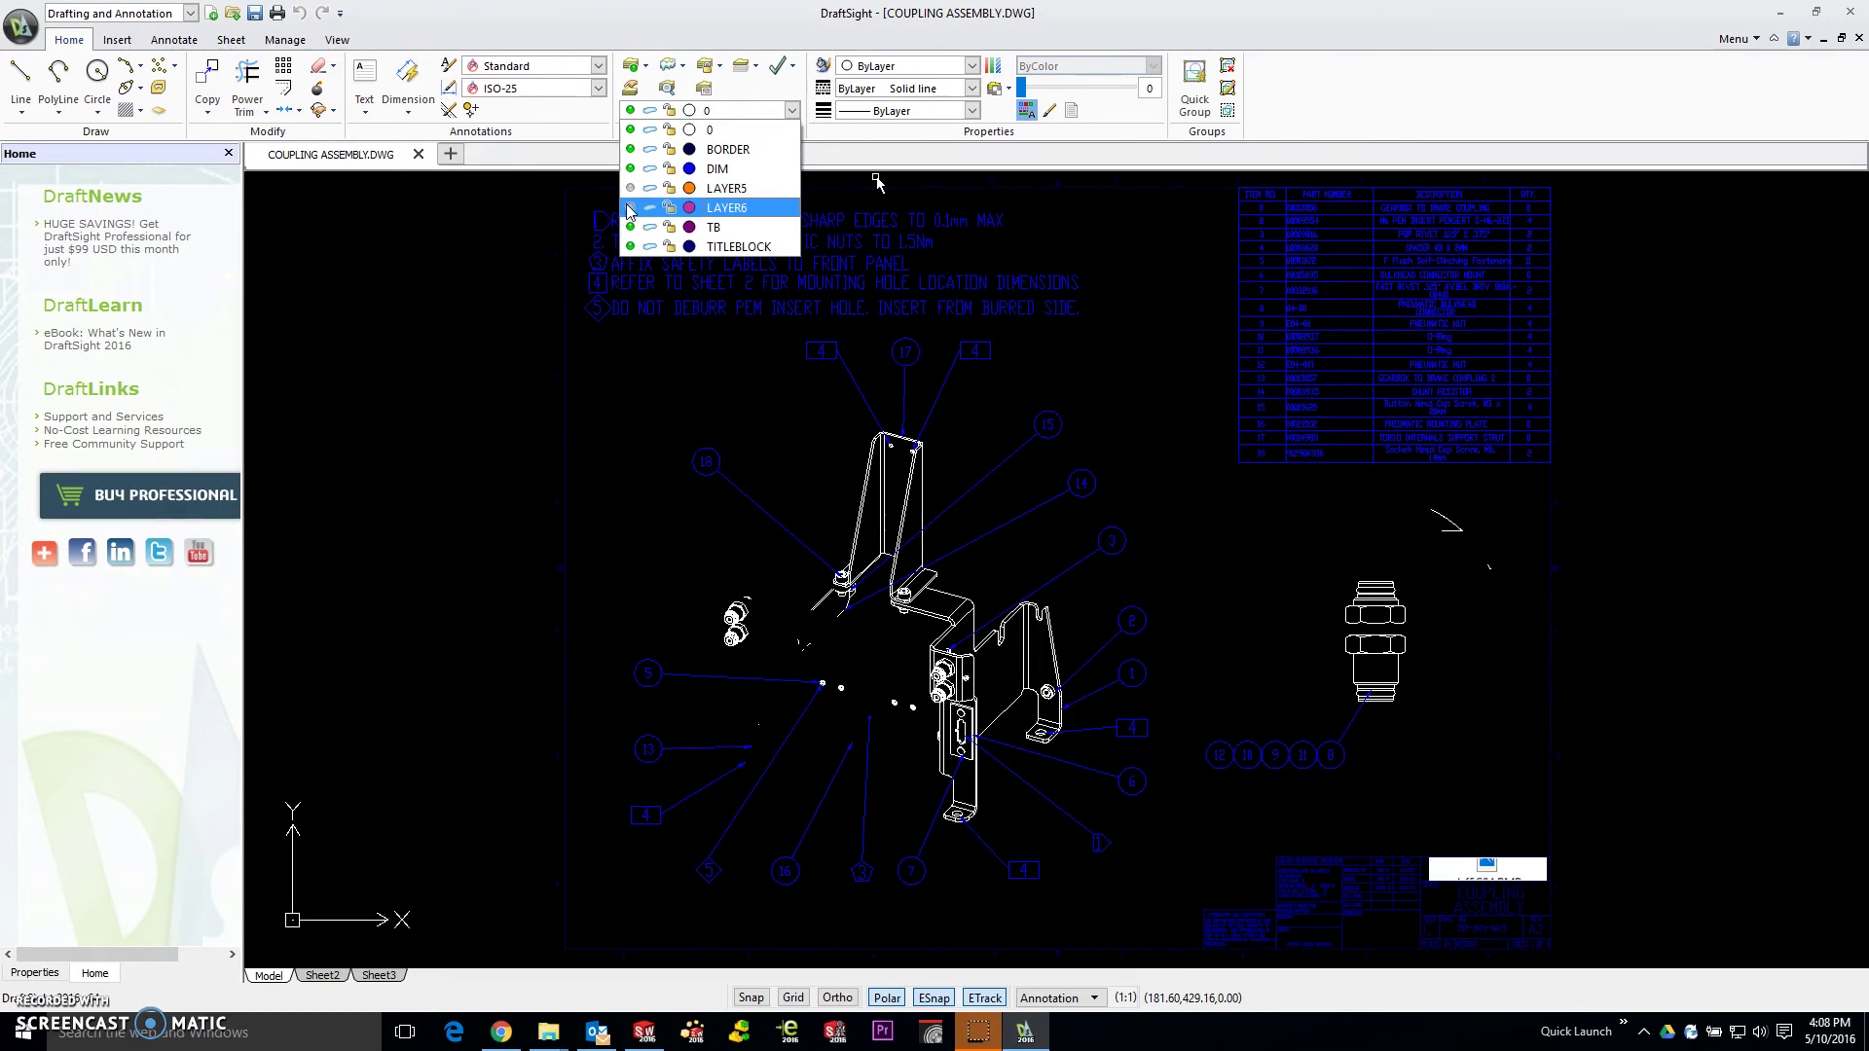
pyautogui.click(630, 208)
pyautogui.click(629, 188)
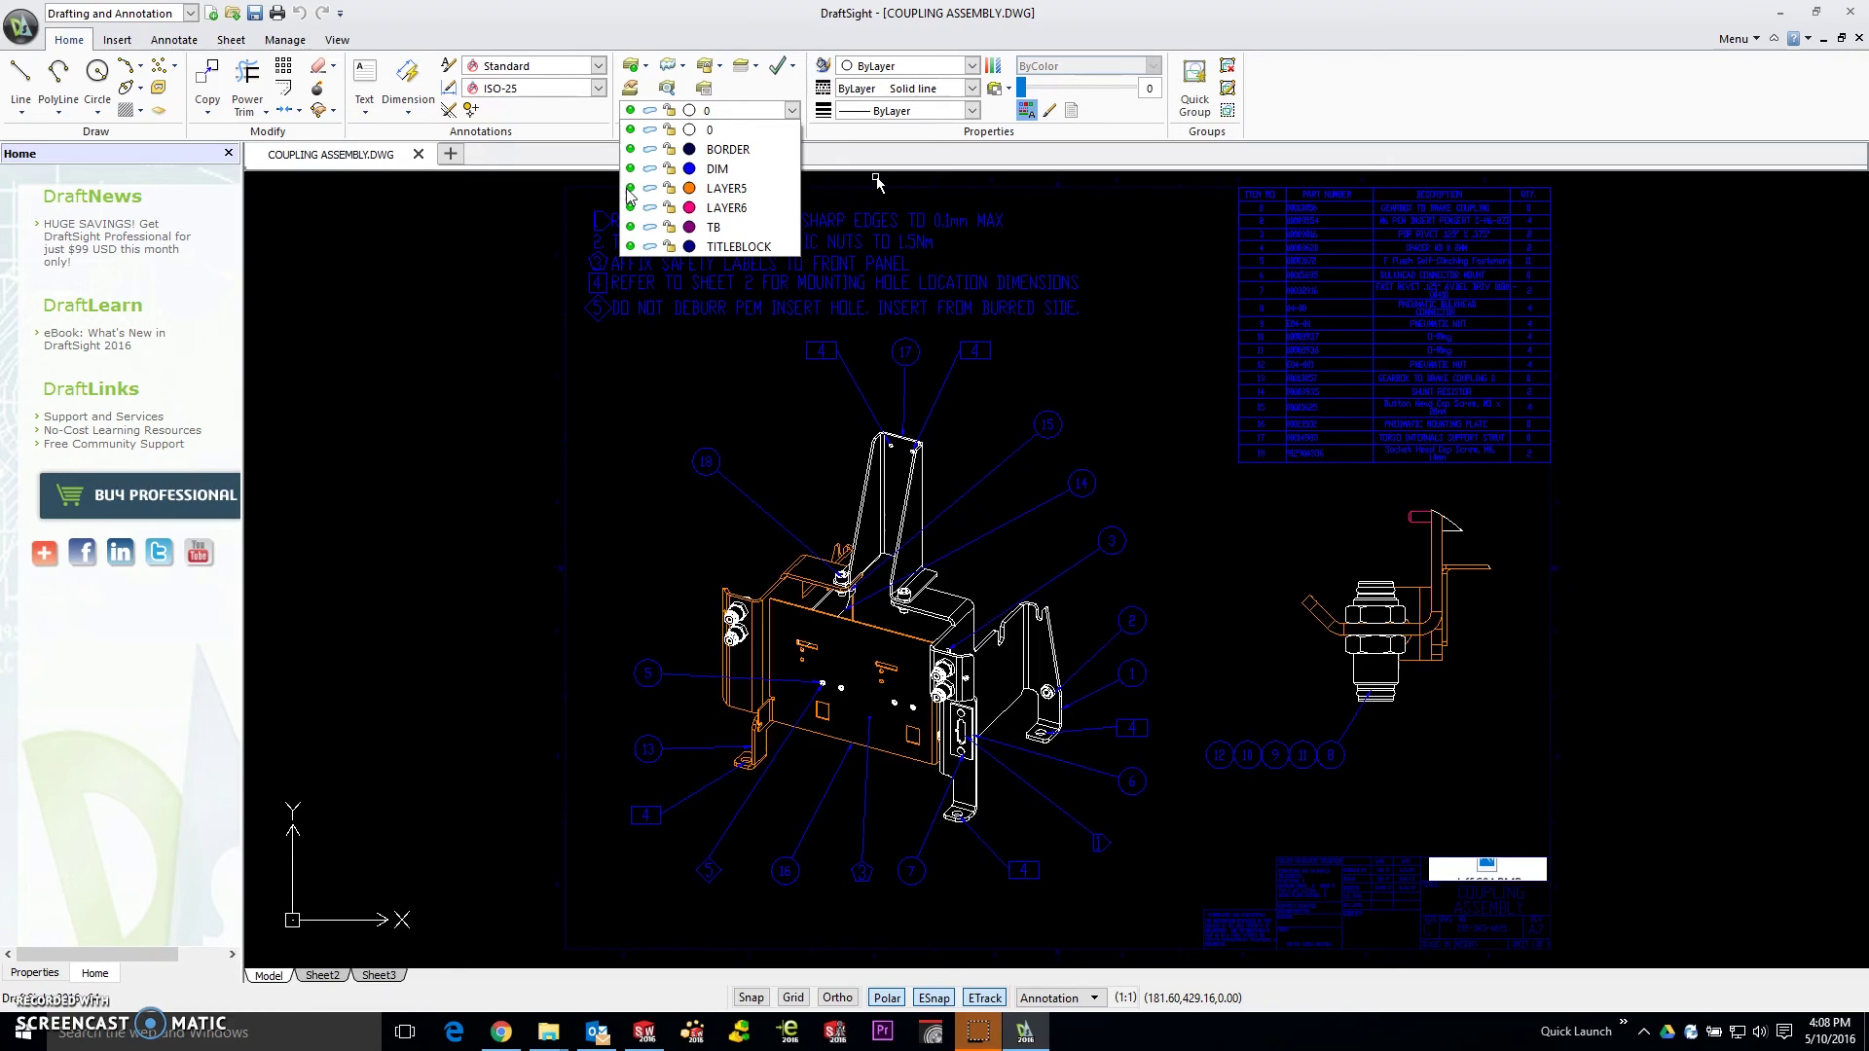
pyautogui.click(448, 250)
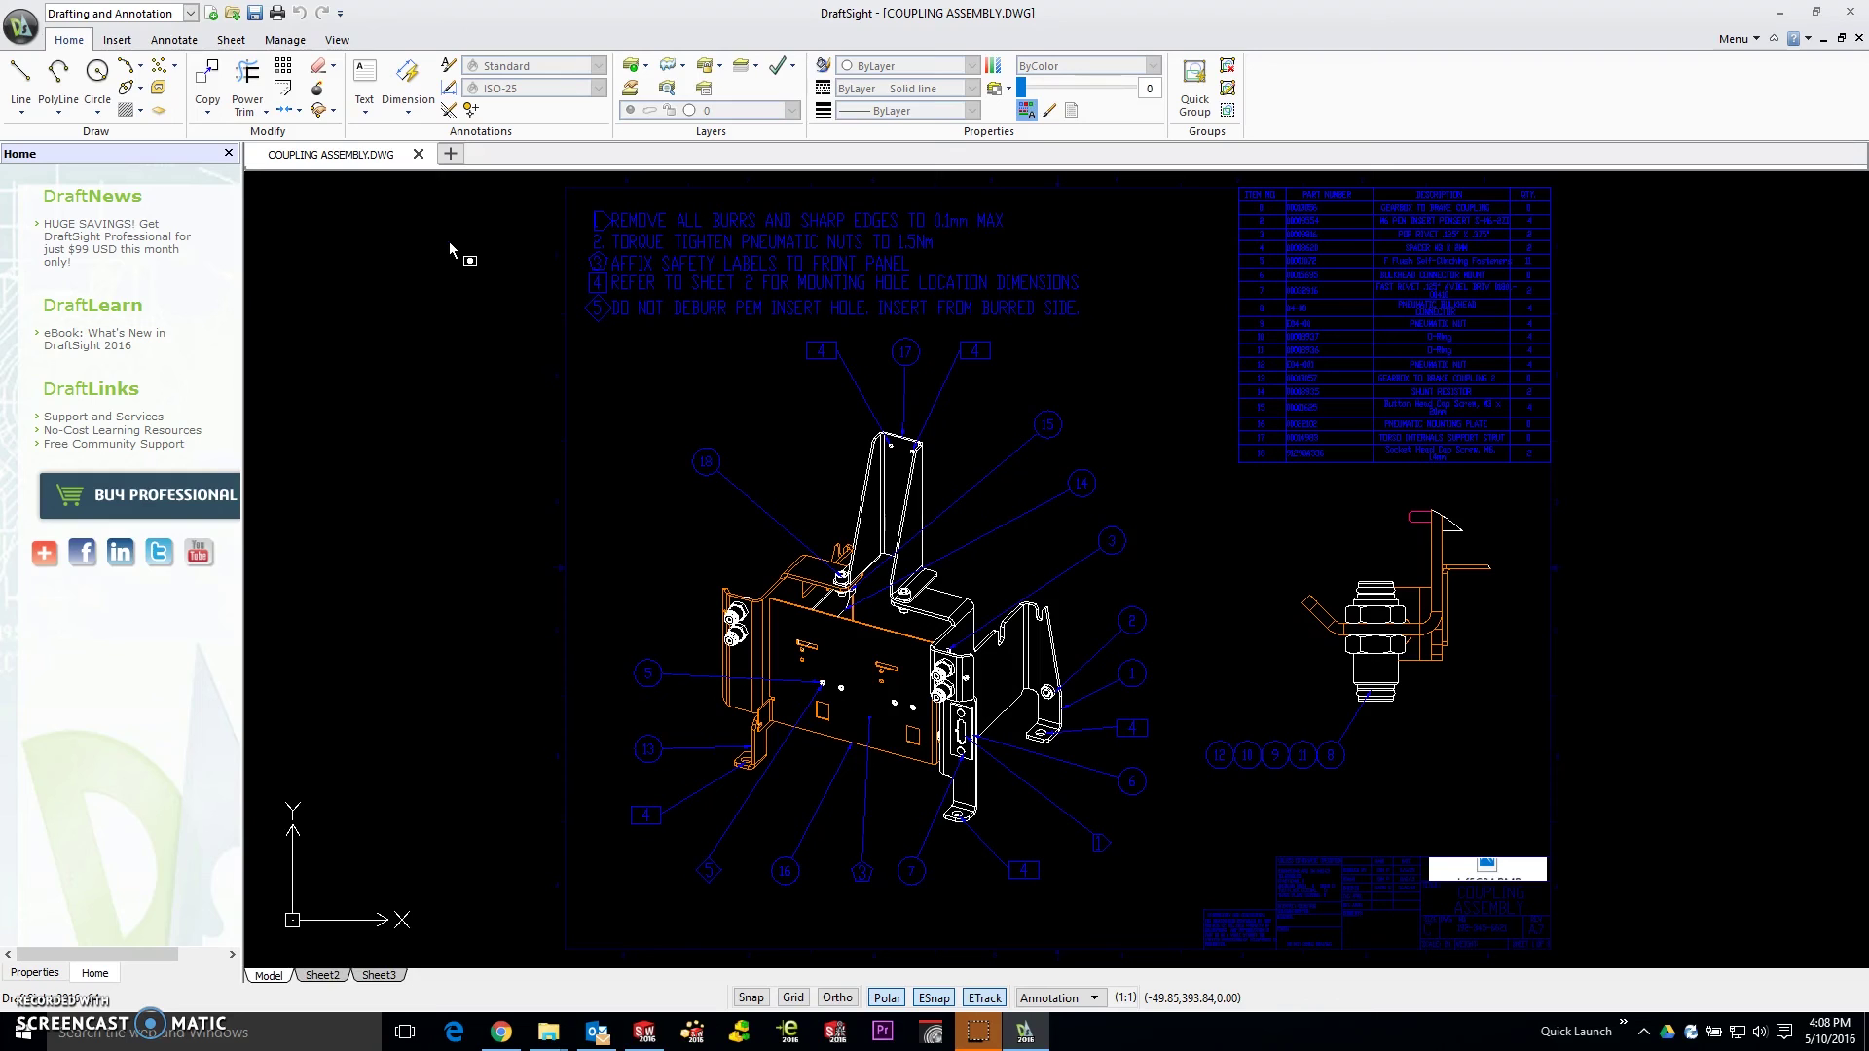
pyautogui.moveTo(448, 249); pyautogui.dragTo(789, 601)
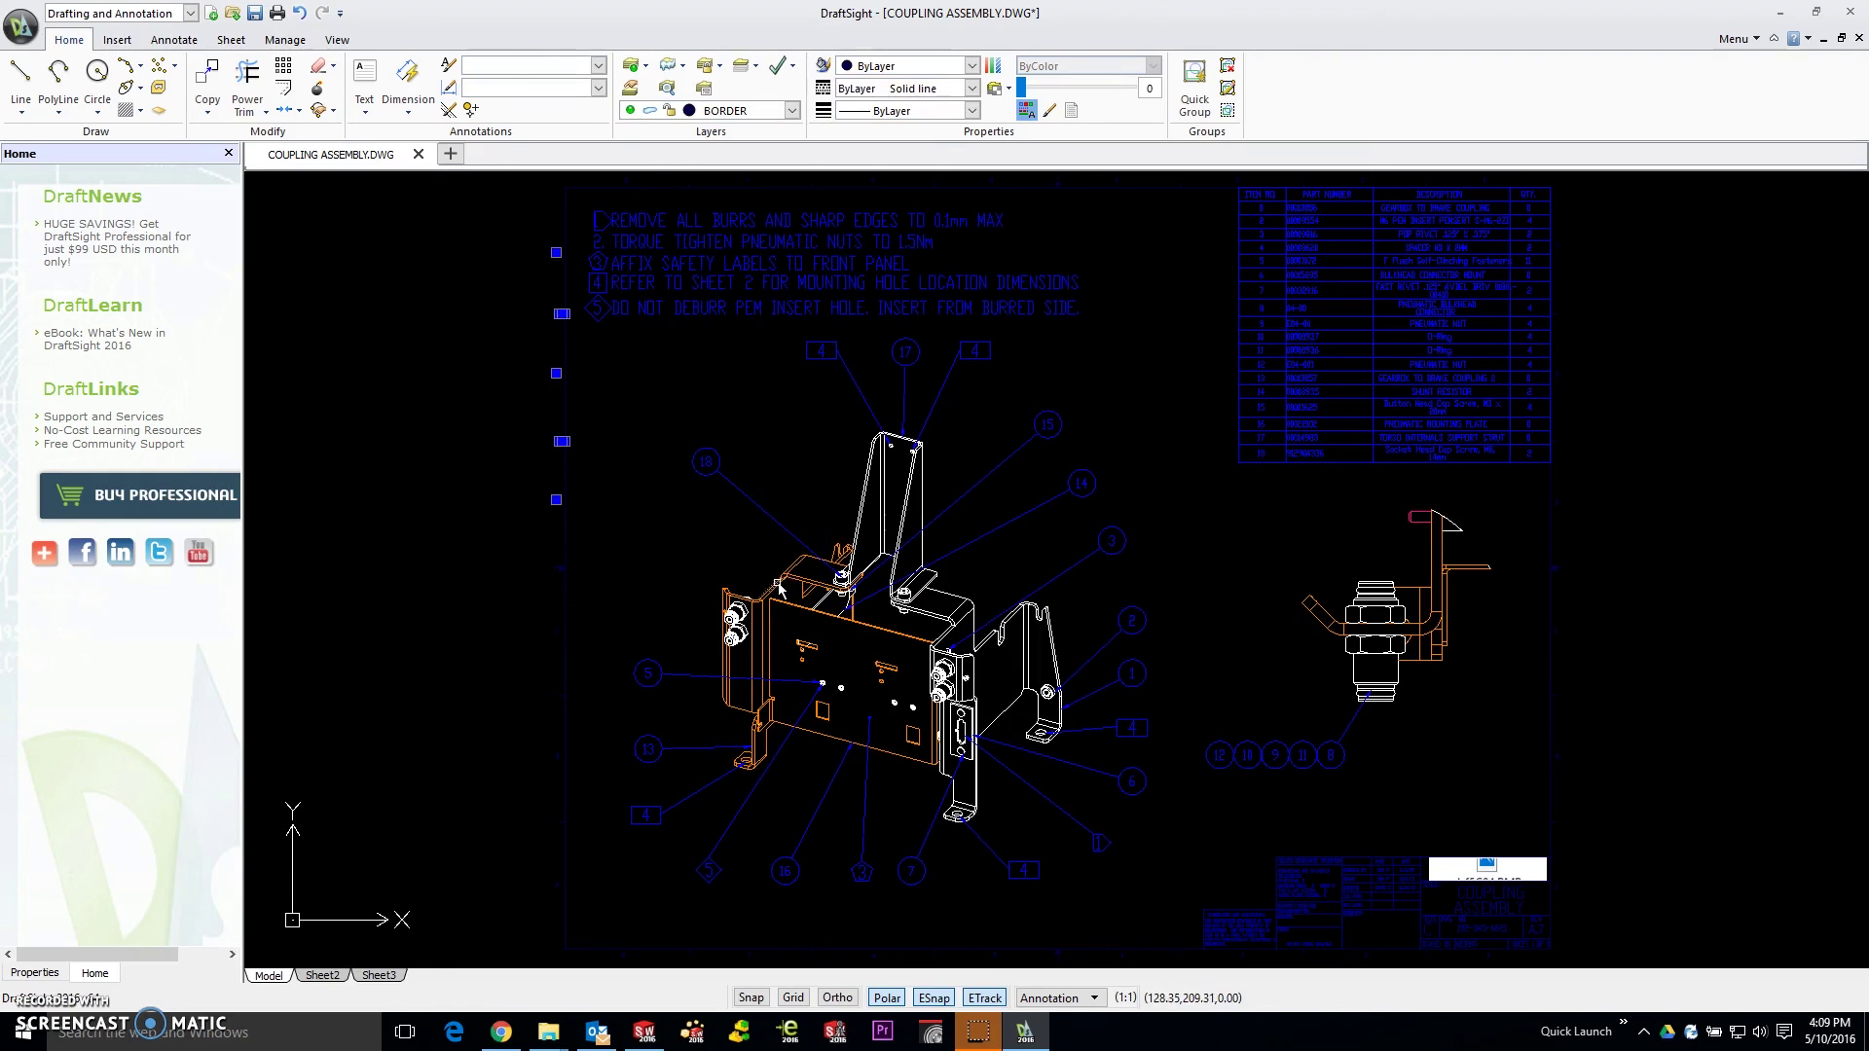